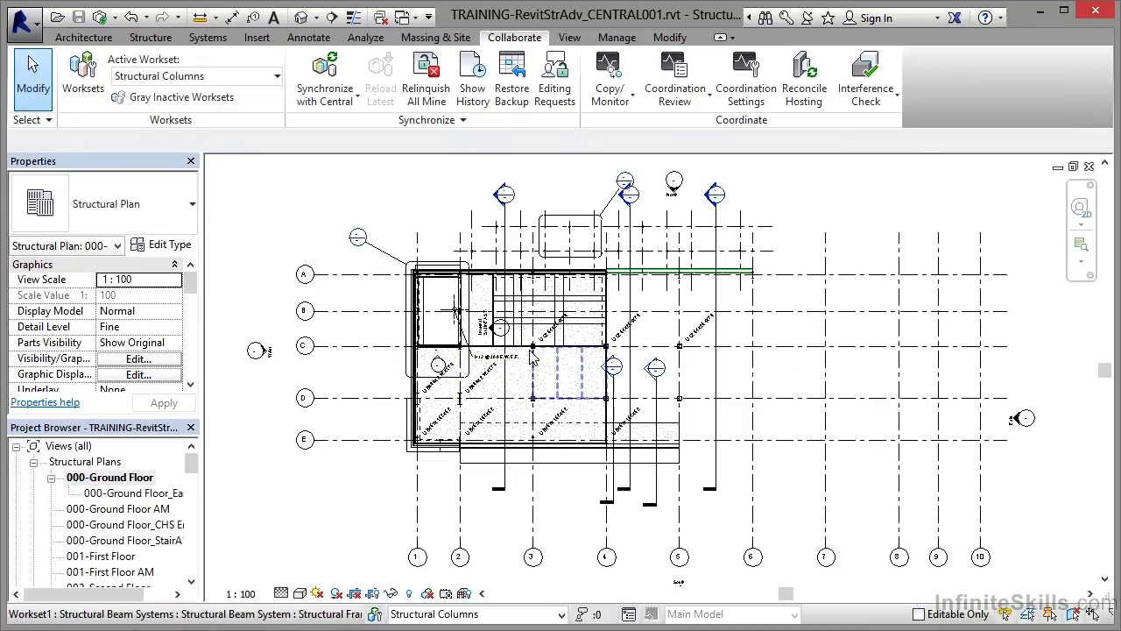
scroll(465, 355, up, 3)
scroll(464, 357, up, 5)
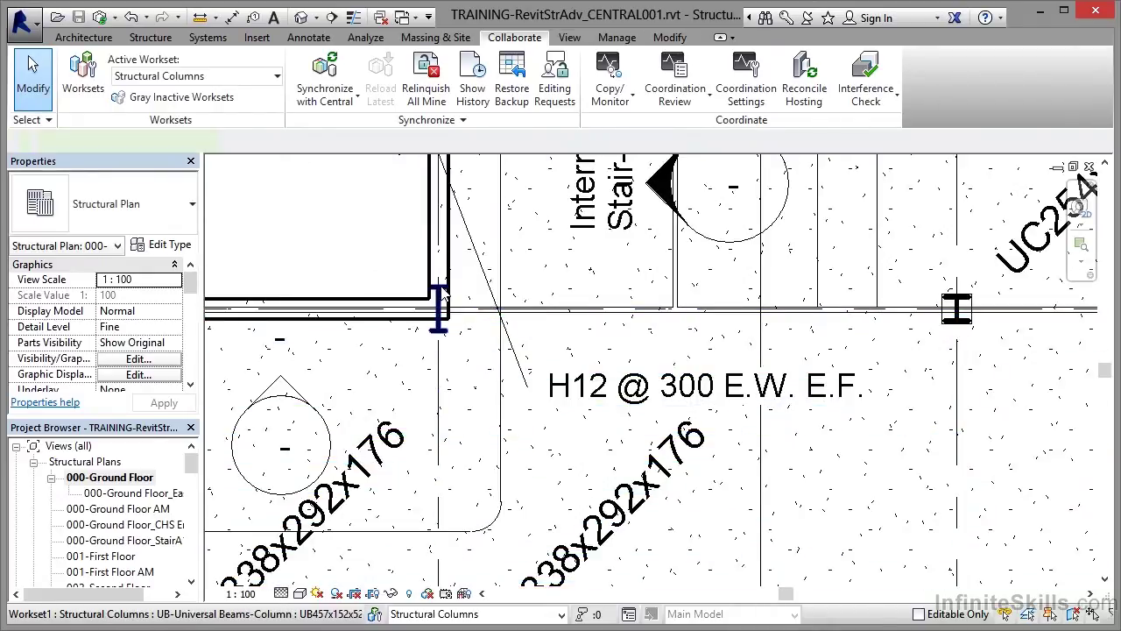
click(442, 293)
right_click(443, 293)
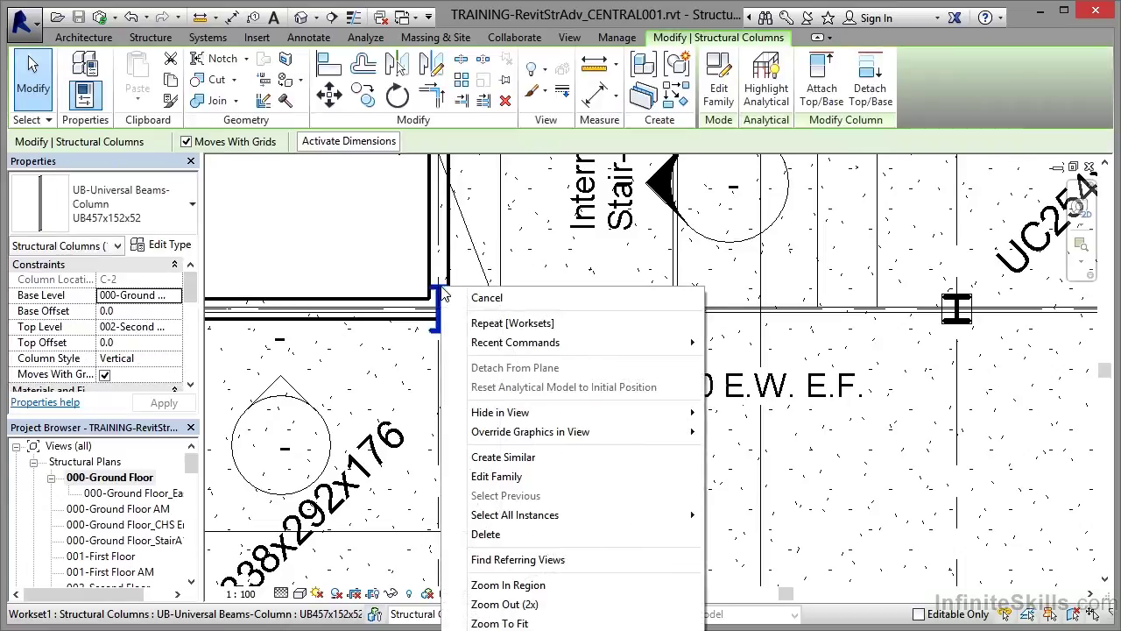
mouse_move(519, 411)
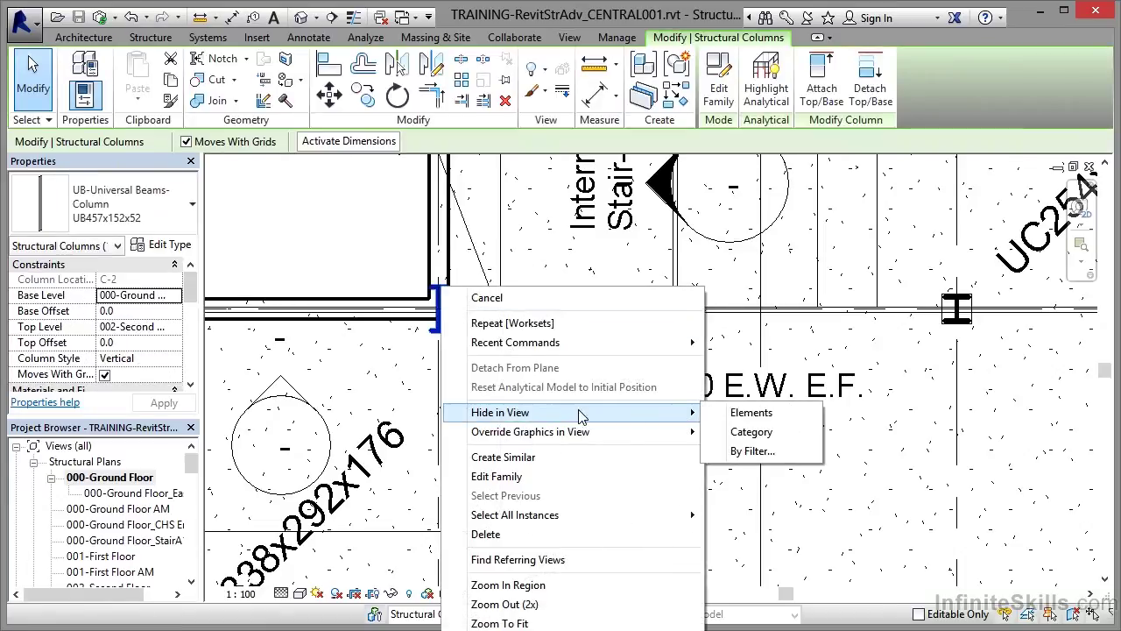
click(740, 414)
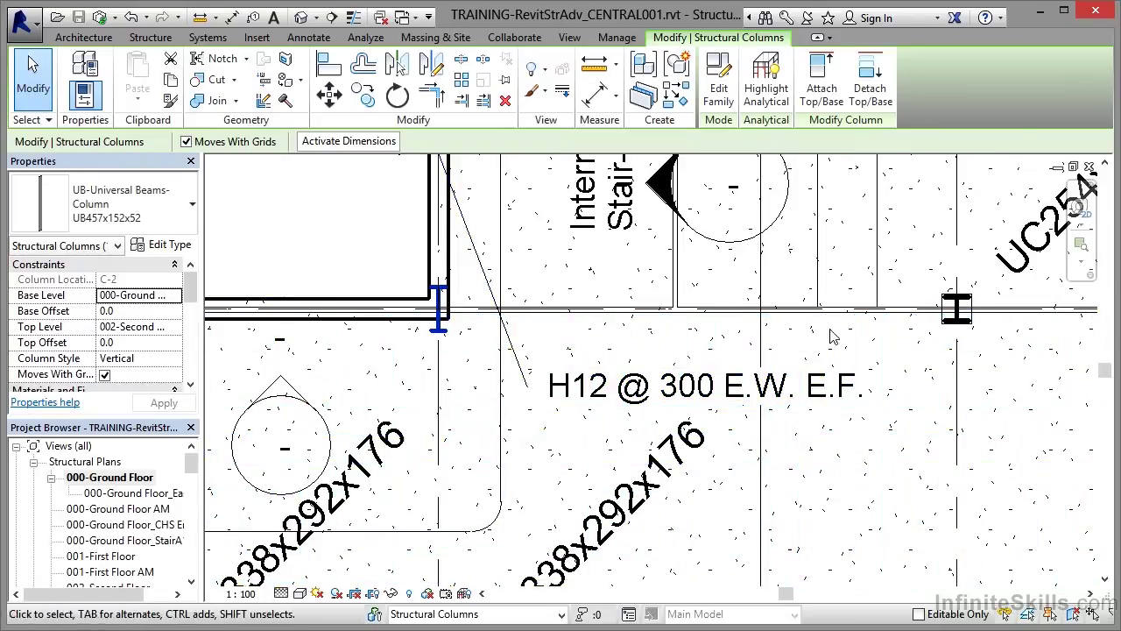
ctrl+click(962, 302)
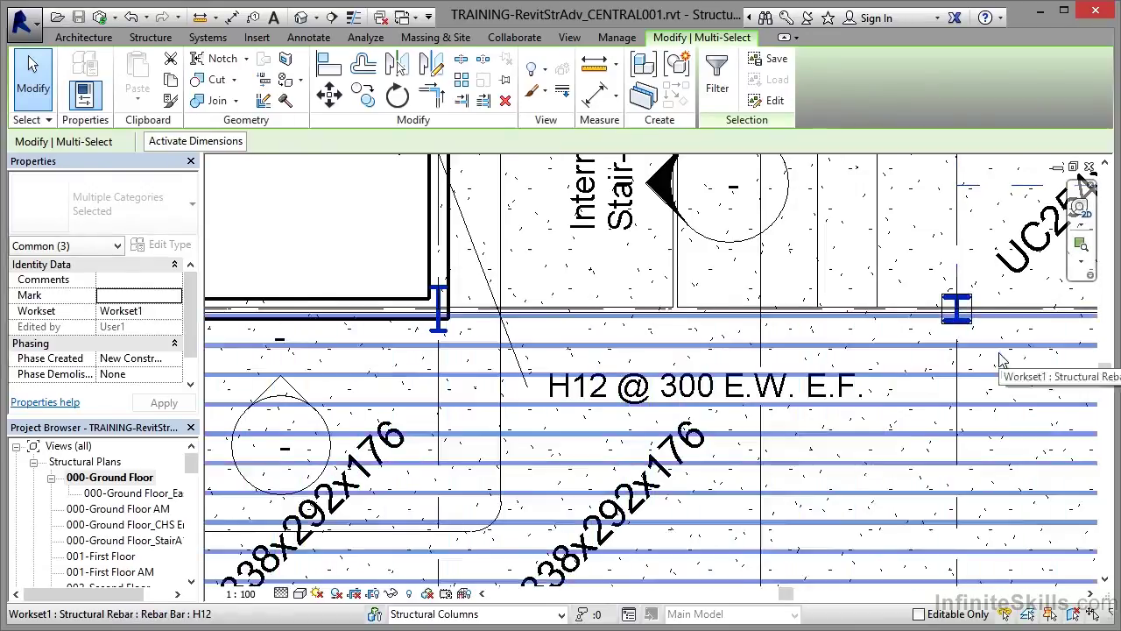
ctrl+click(815, 247)
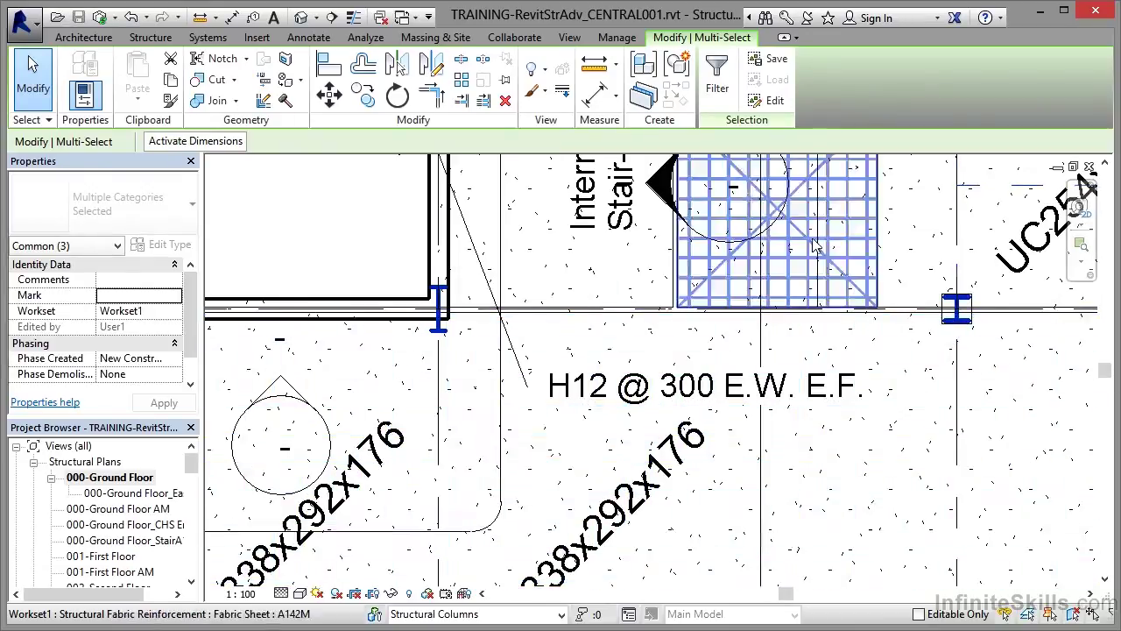
click(717, 87)
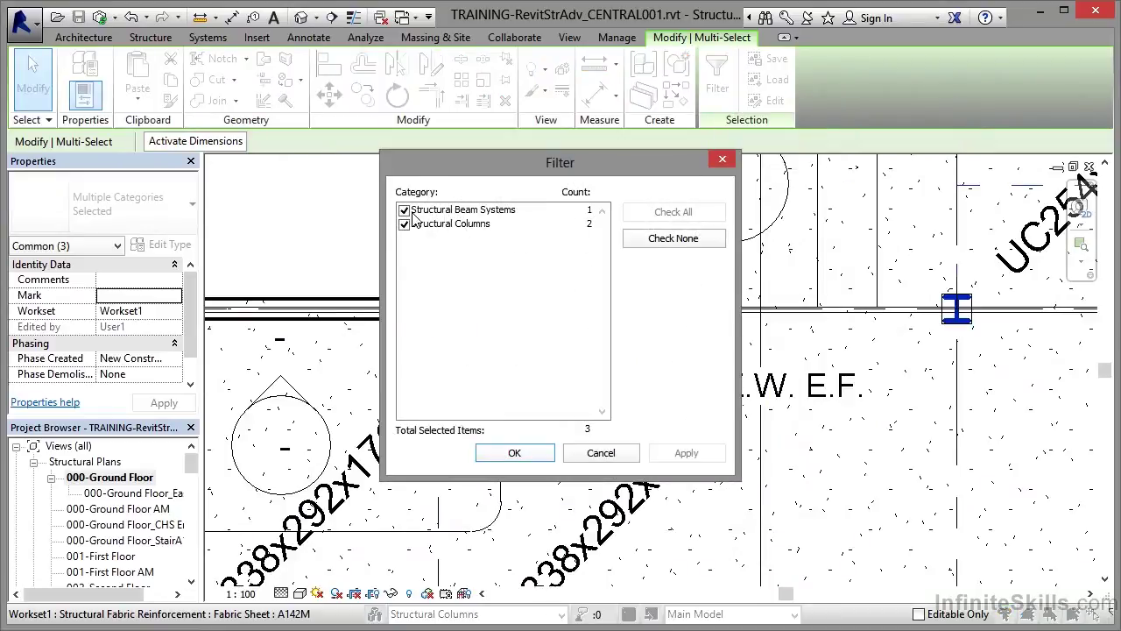
click(601, 453)
scroll(588, 321, down, 5)
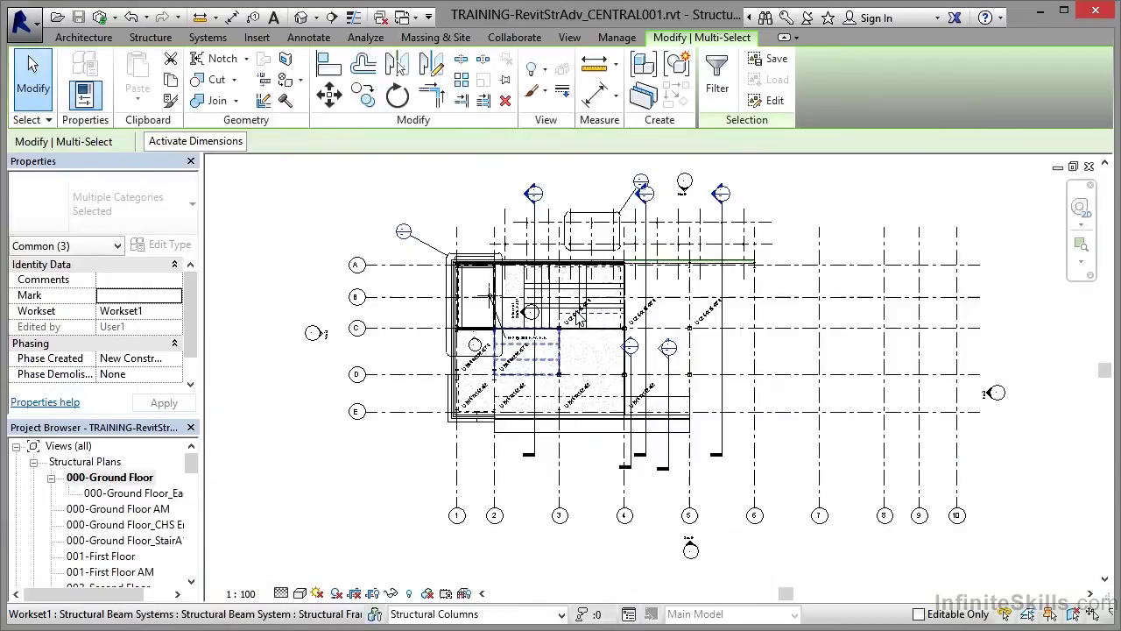
click(377, 335)
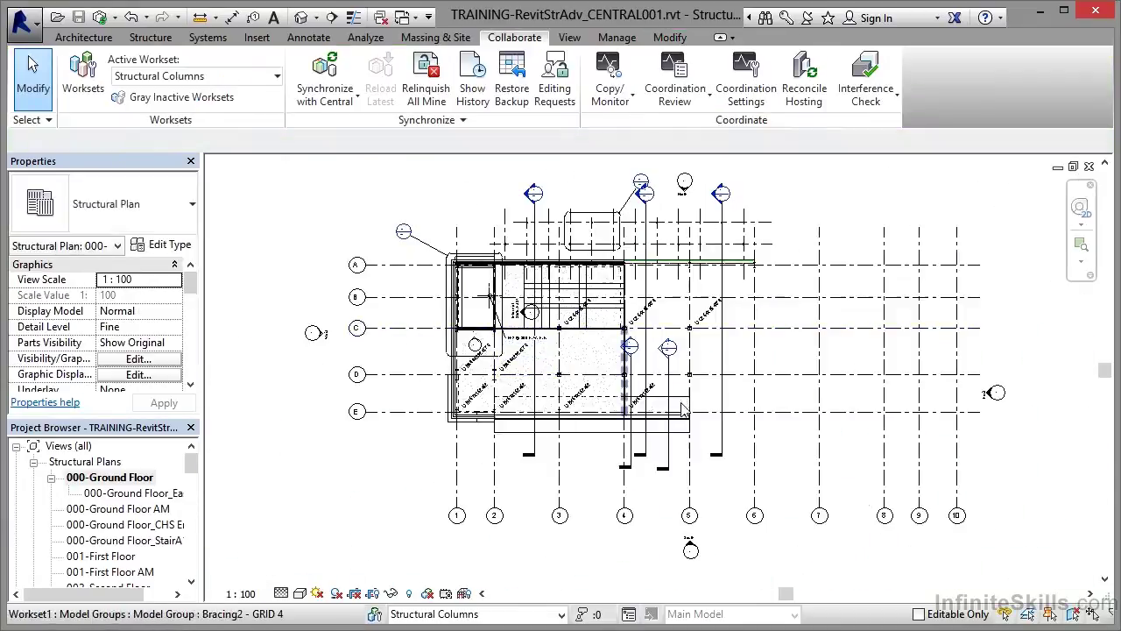
- Select the entire ground floor plan and filter out elevations, grids, model groups, shaft openings, slab edges, area reinforcement and its symbols
drag(1052, 563, 271, 179)
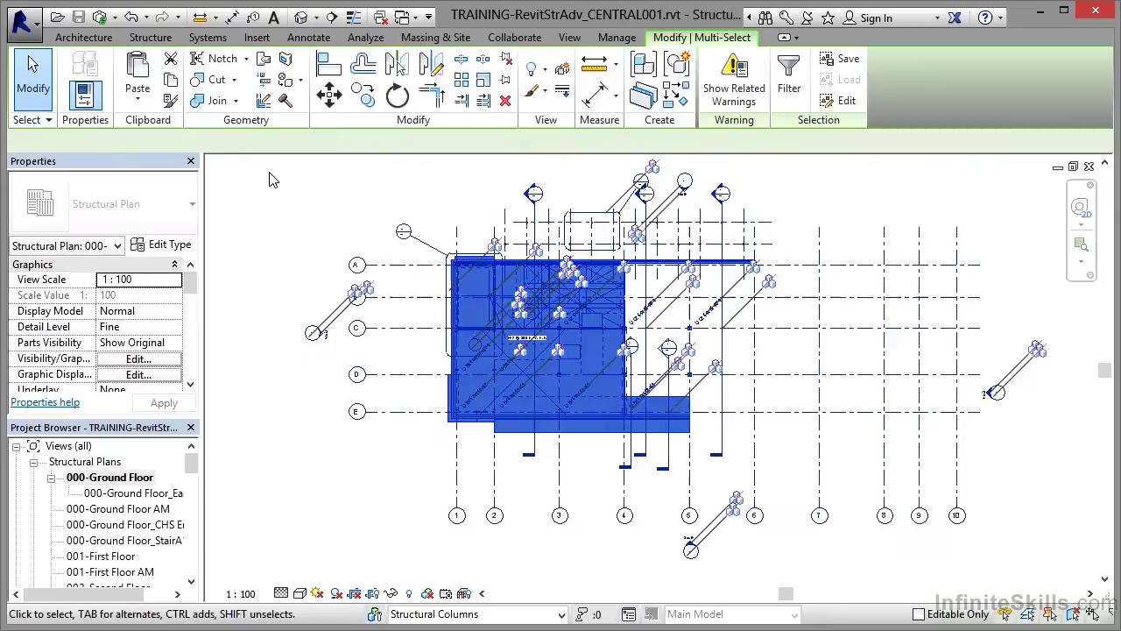
click(792, 77)
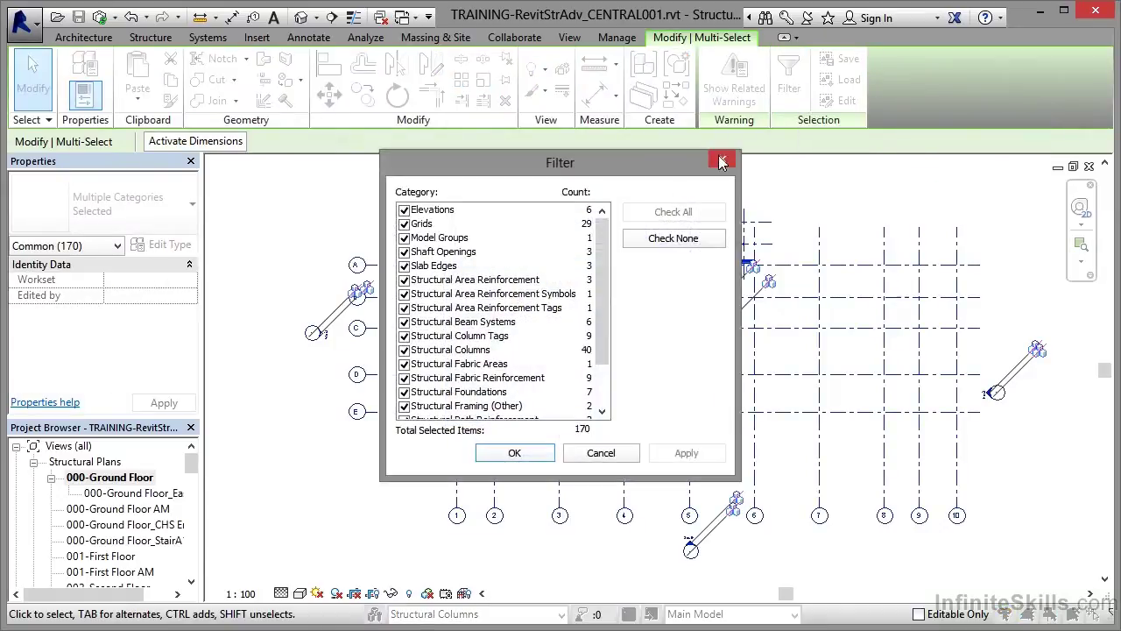
click(404, 211)
click(404, 224)
click(404, 238)
click(403, 253)
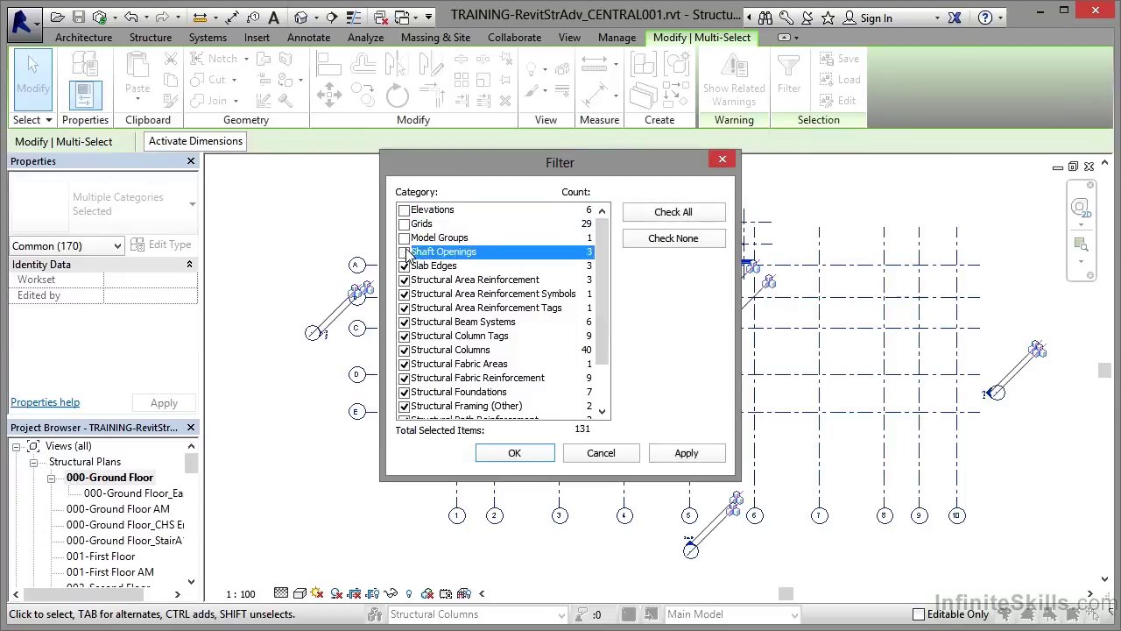
click(404, 266)
click(404, 281)
click(403, 294)
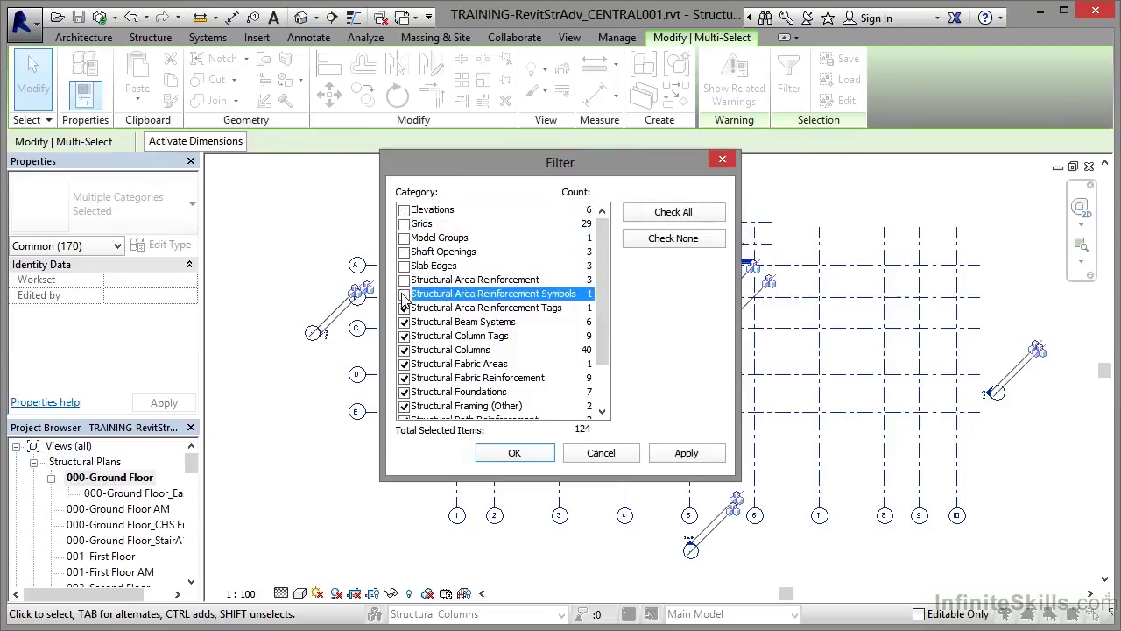
- Exclude structural column tags, beam systems, area reinforcement tags, fabric areas, fabric reinforcement, foundations and other framing from the selection filter
click(404, 336)
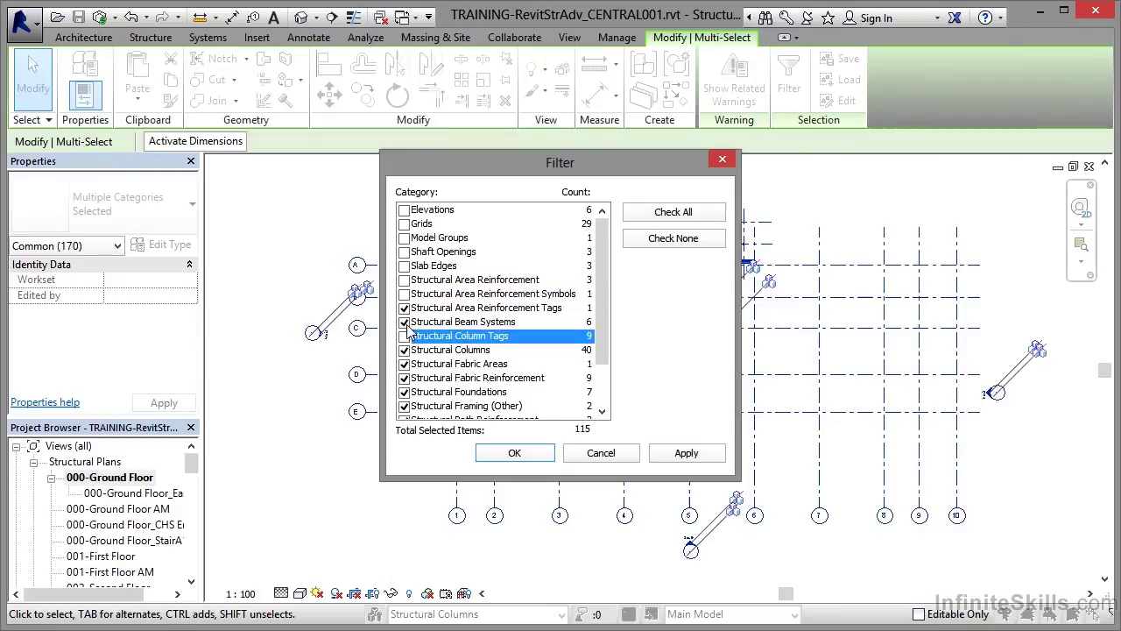
click(404, 322)
click(404, 308)
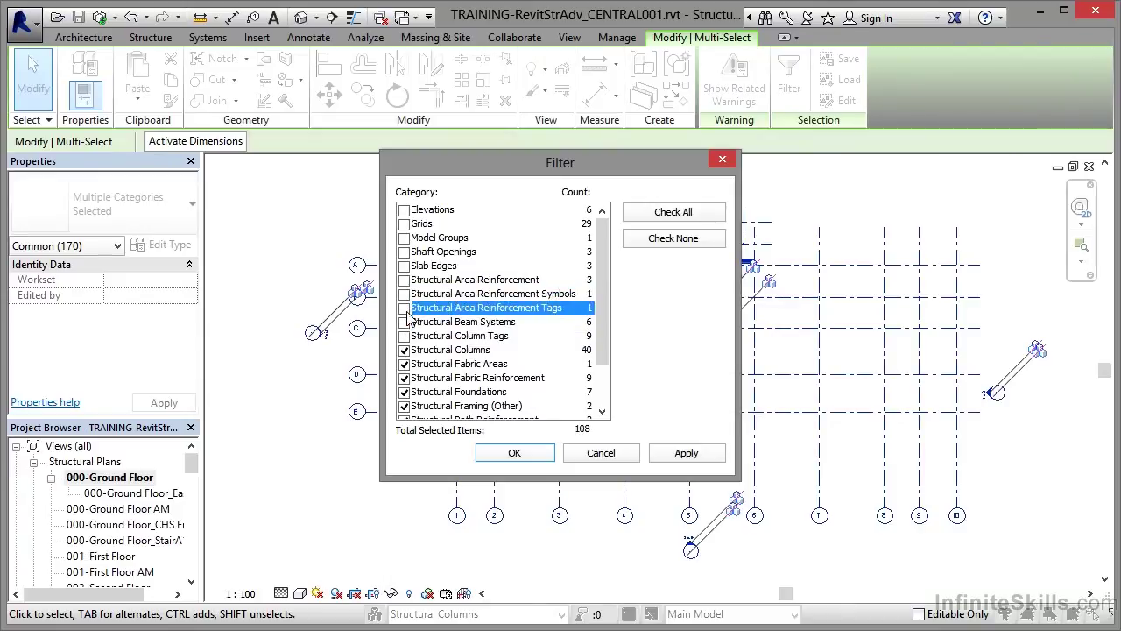
click(404, 365)
click(404, 378)
click(404, 393)
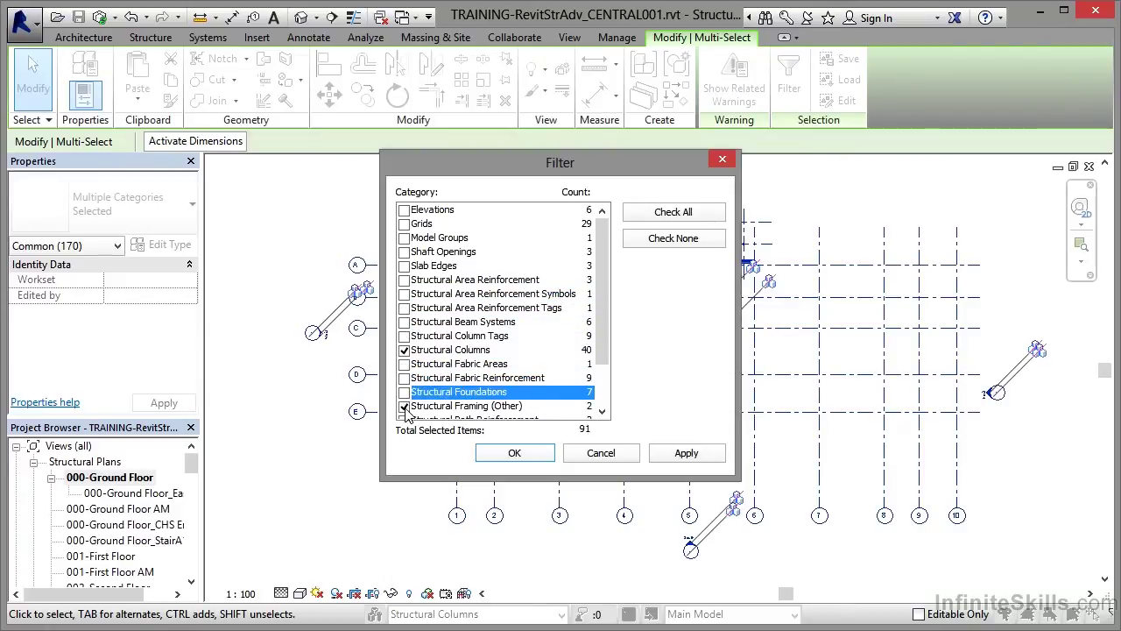
click(404, 406)
- Exclude path reinforcement, rebar, views and walls, and apply the filter so only structural columns stay selected
drag(602, 328, 600, 374)
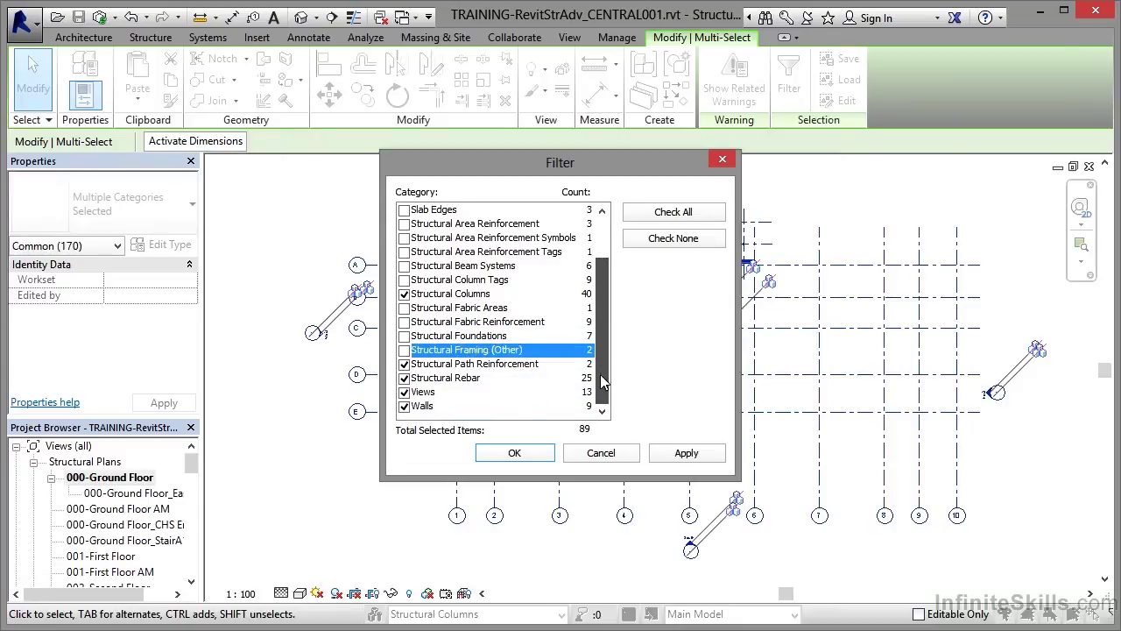
click(403, 363)
click(404, 378)
click(404, 392)
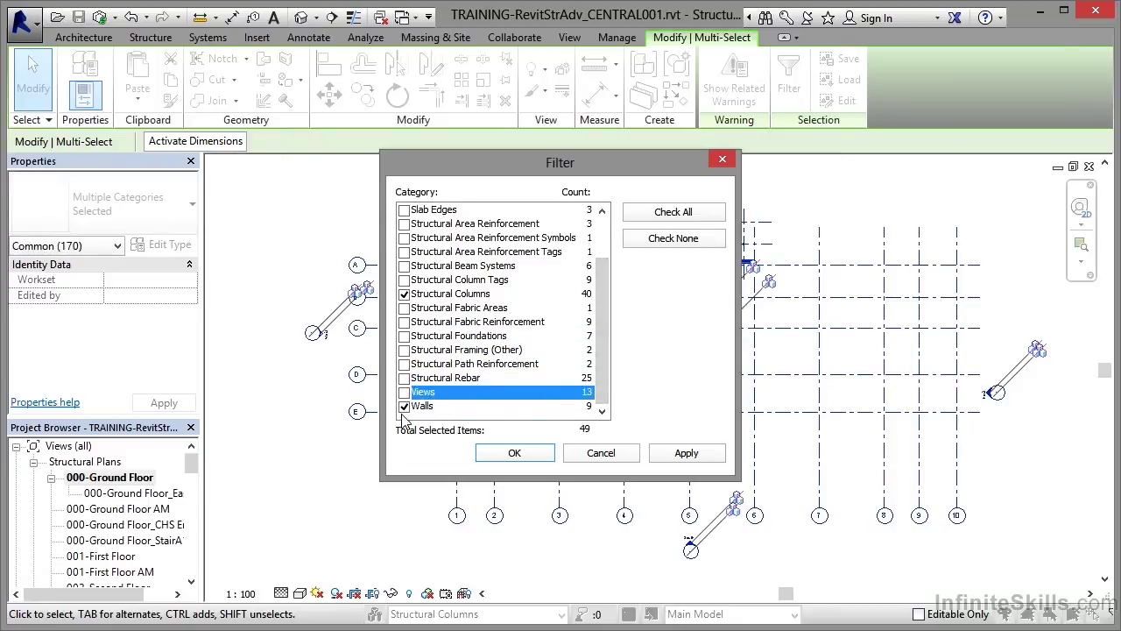
click(404, 406)
click(508, 454)
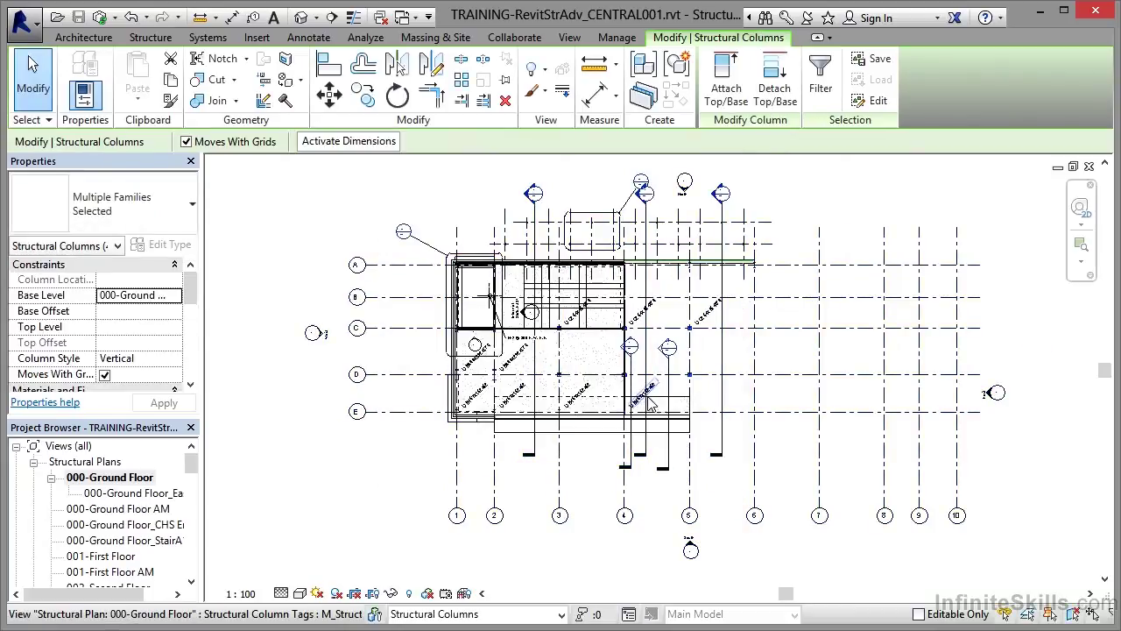
- Assign the selected structural columns to the Structural Columns workset and clear the selection
scroll(648, 399, up, 3)
scroll(649, 402, up, 2)
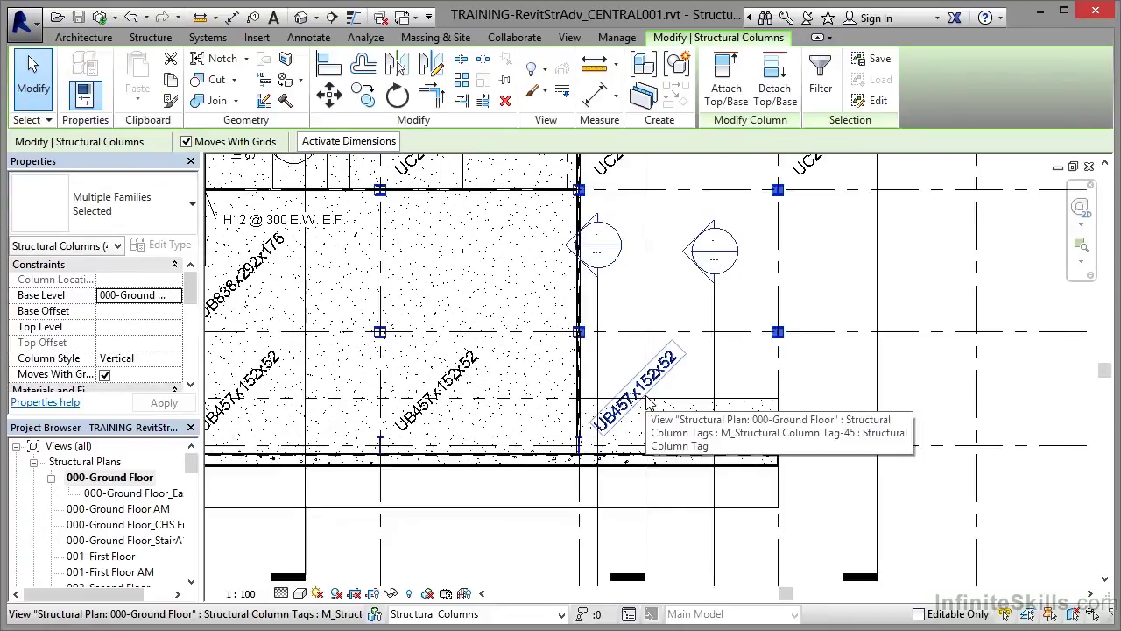
scroll(649, 401, down, 5)
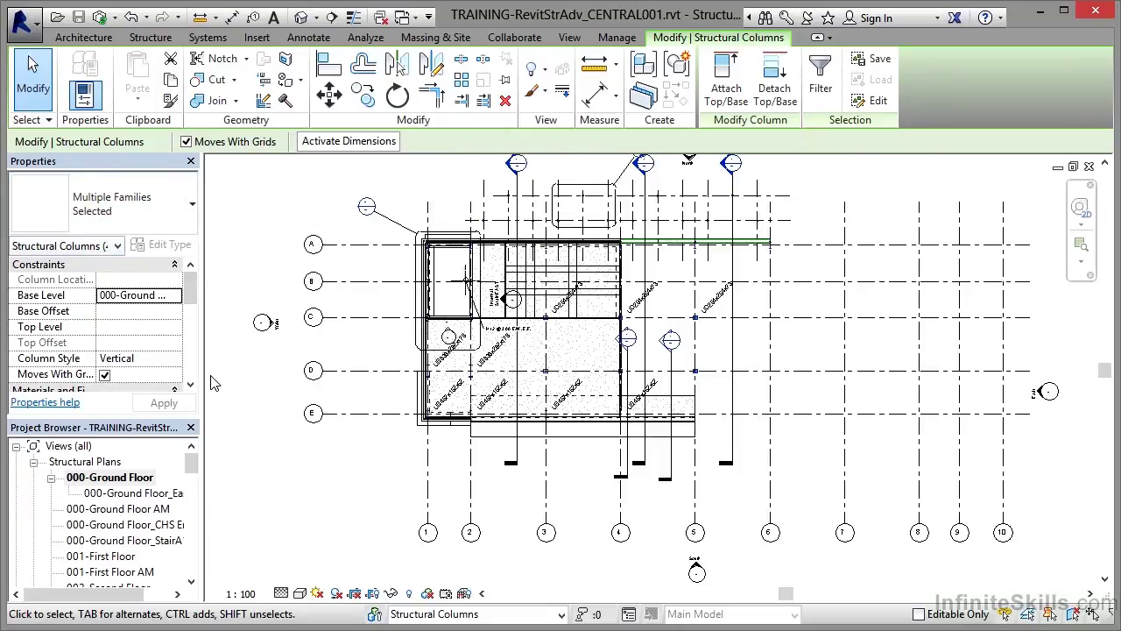
drag(190, 297, 192, 345)
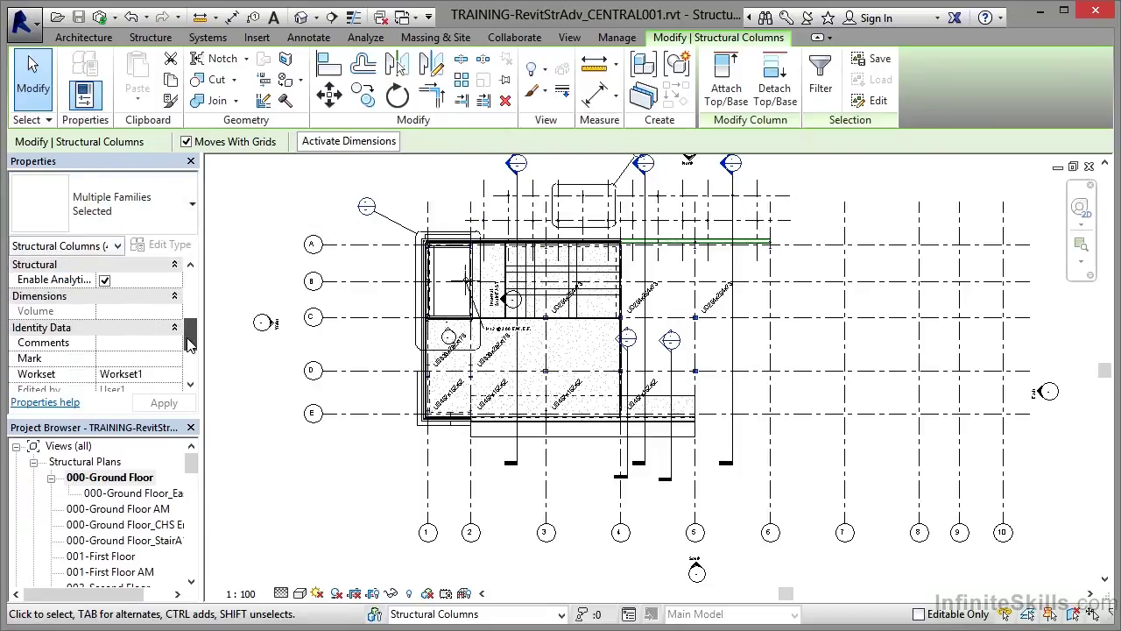
click(136, 375)
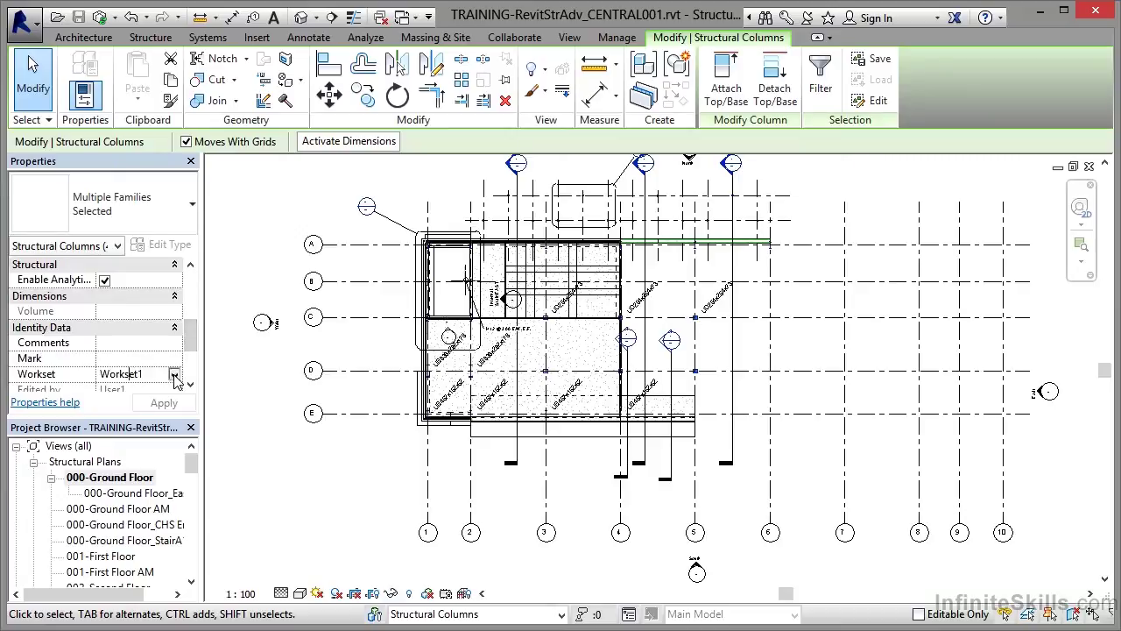
click(175, 377)
click(149, 402)
click(180, 407)
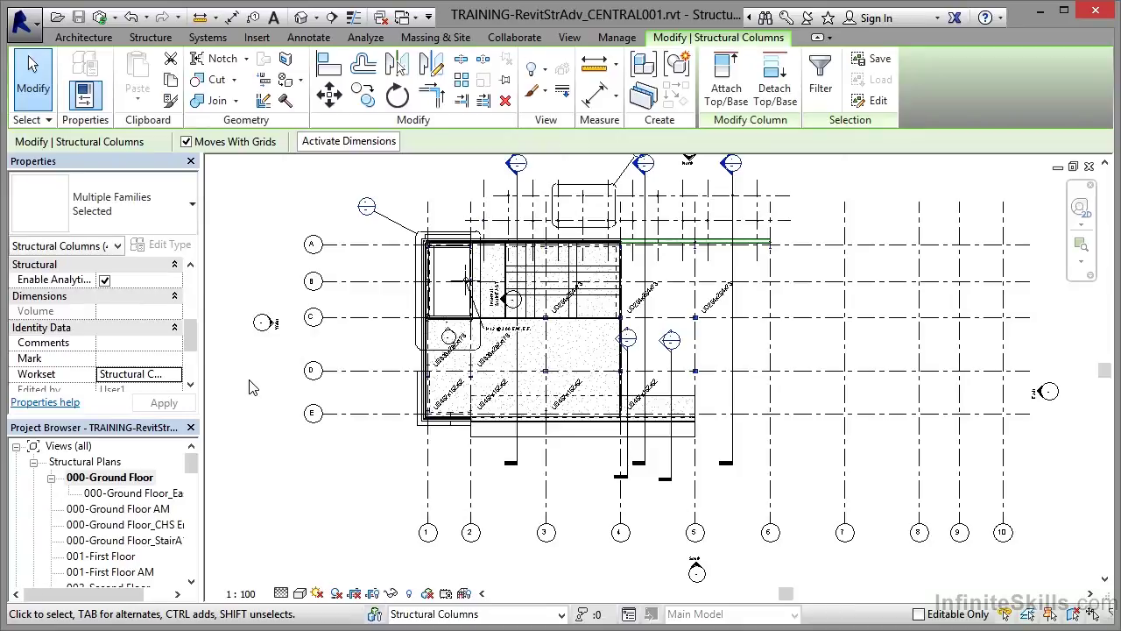
click(250, 387)
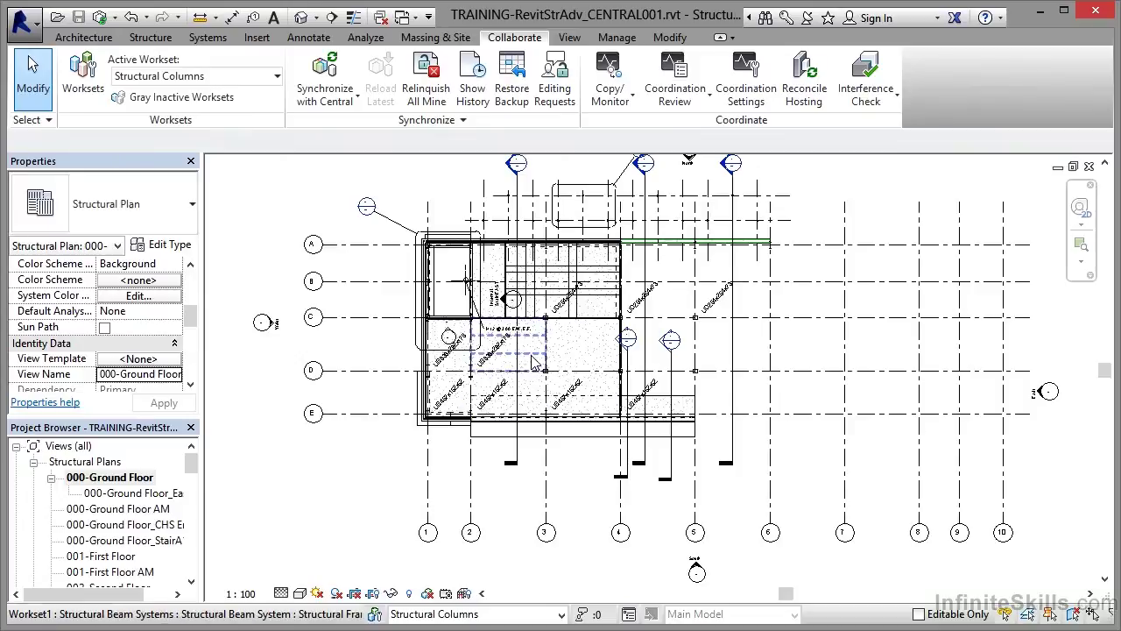
- Select the UC254x254x73 column at grid D-3, check its assigned workset in its properties, and deselect it
scroll(554, 382, up, 4)
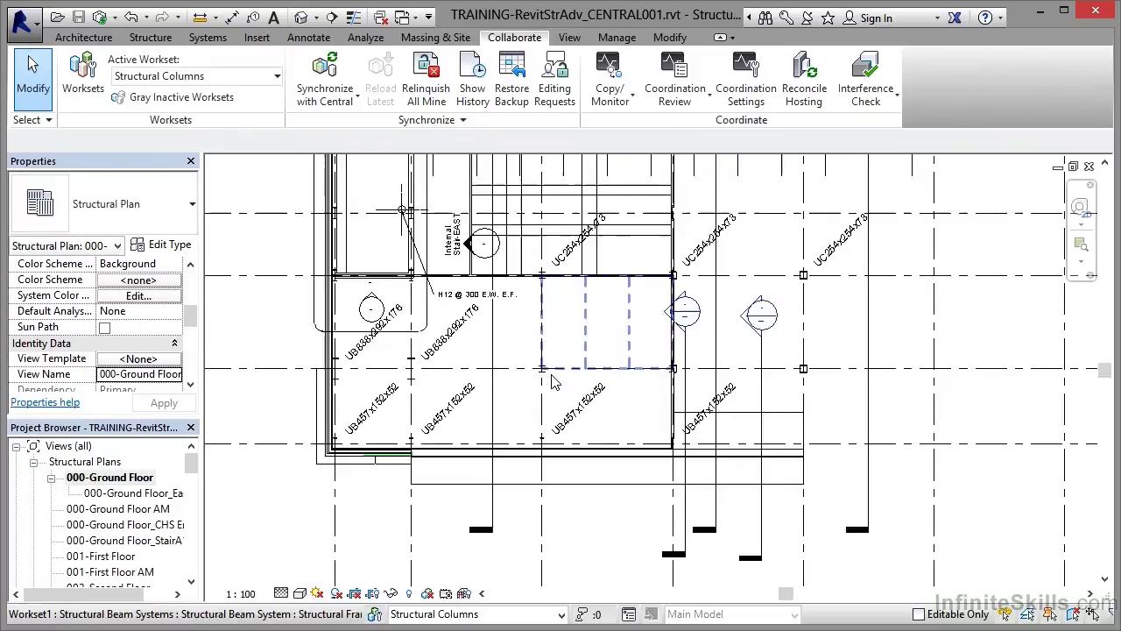
scroll(554, 382, up, 6)
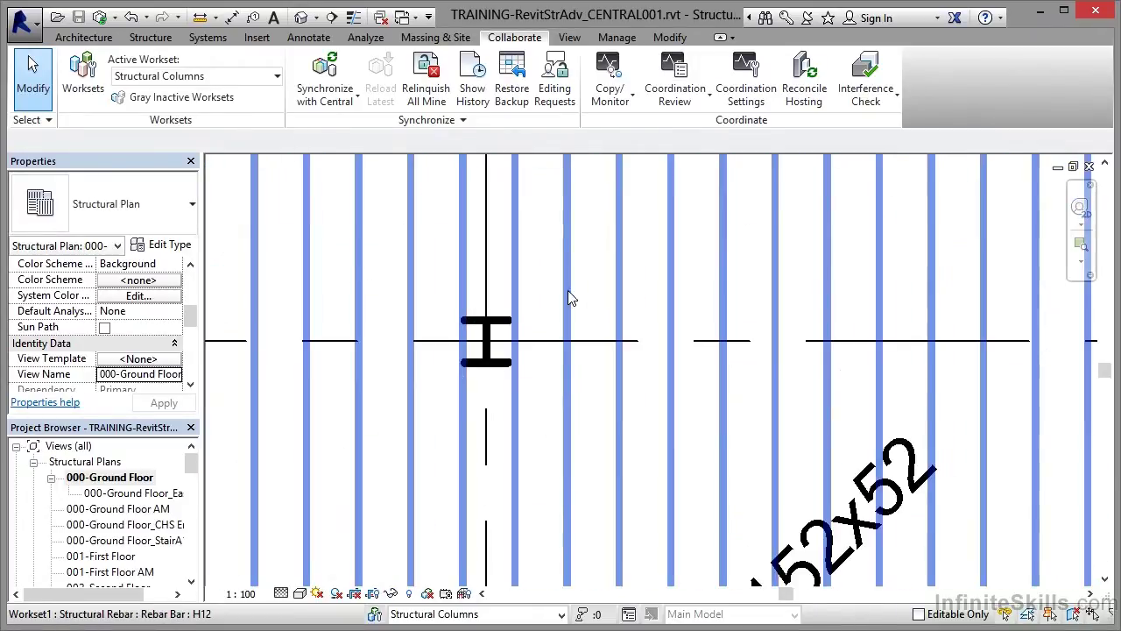
click(500, 324)
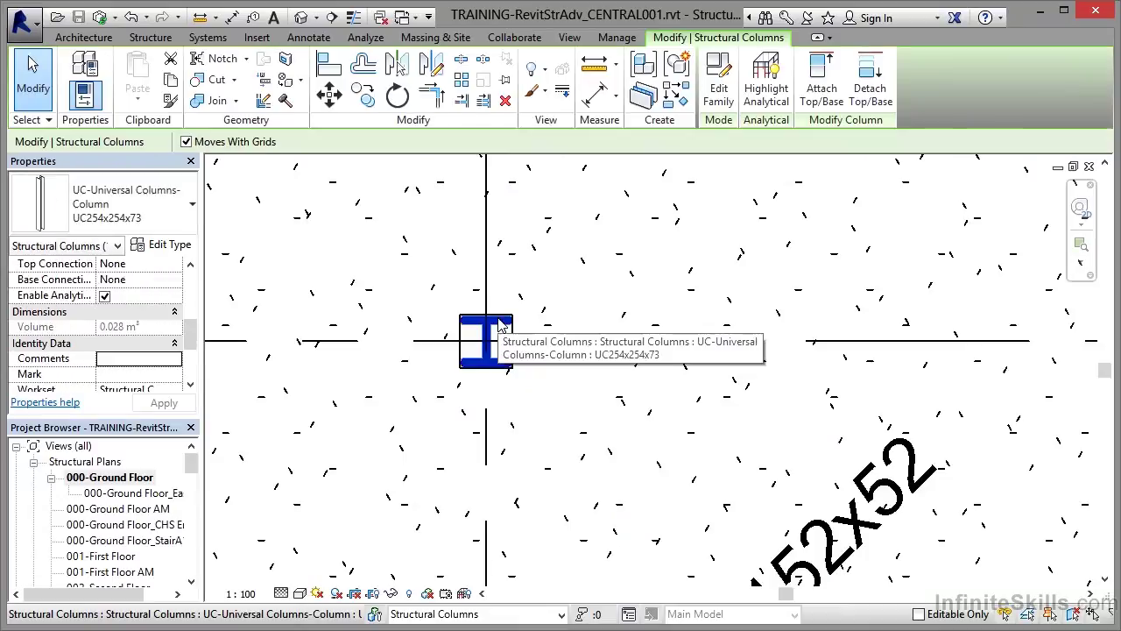
scroll(191, 328, down, 3)
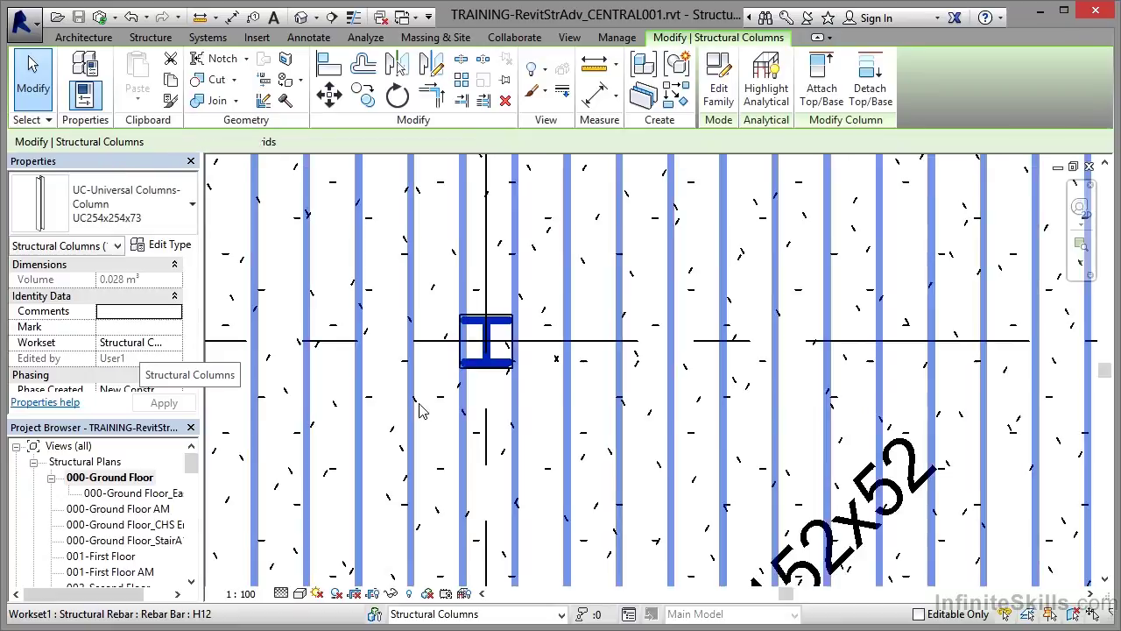
click(551, 245)
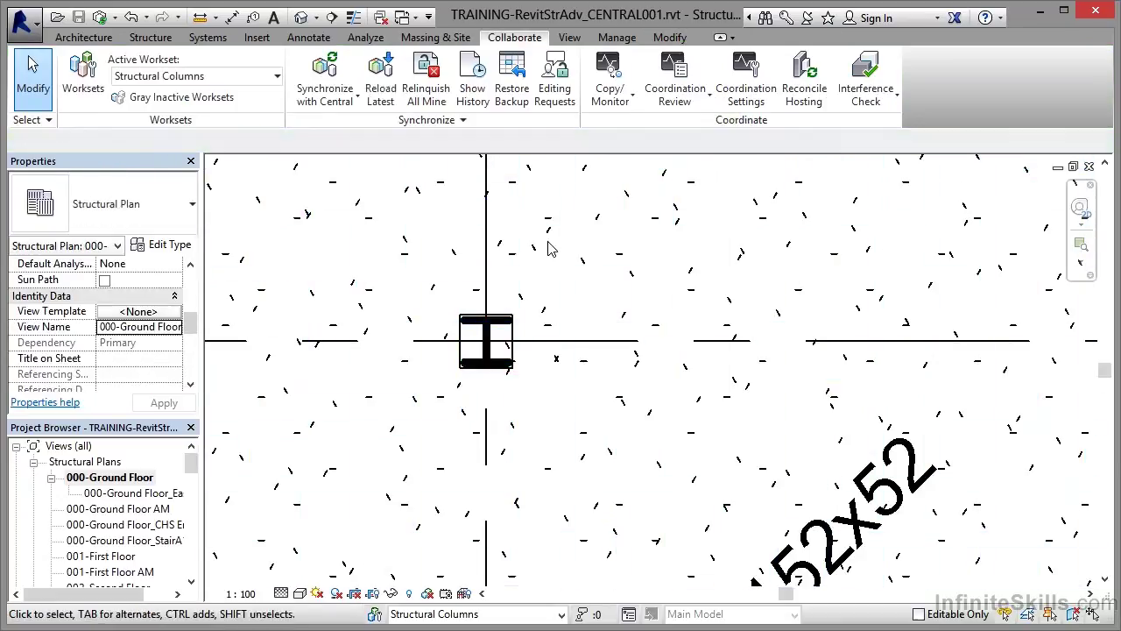
- Set the Structural Columns workset's visibility to Show in the 000-Ground Floor plan's visibility/graphic overrides
key(z)
key(f)
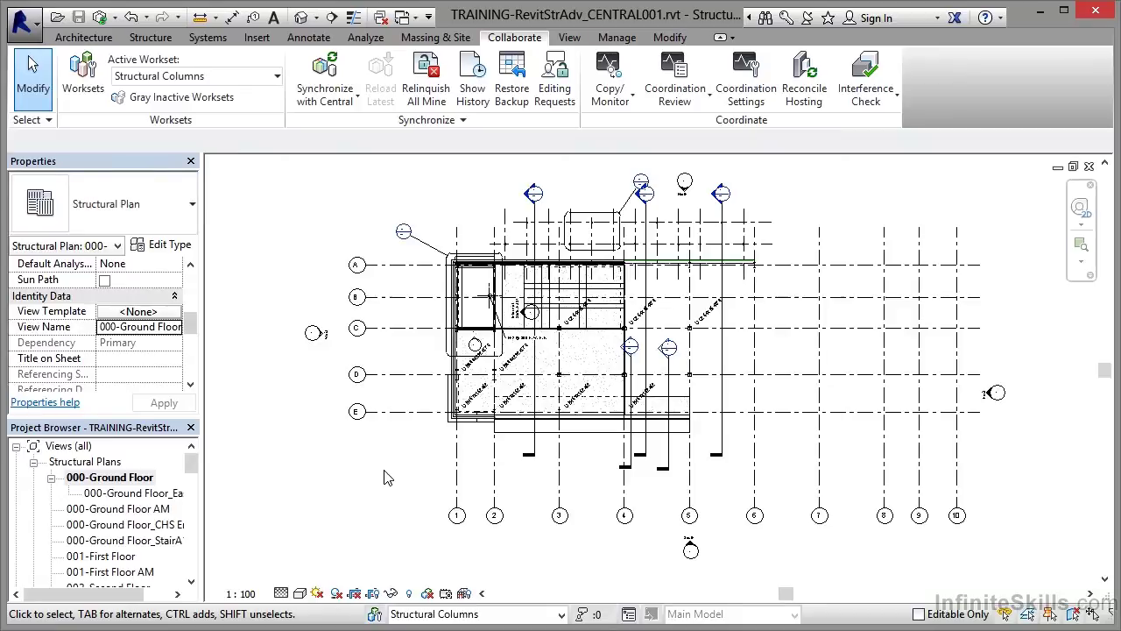
key(v)
key(g)
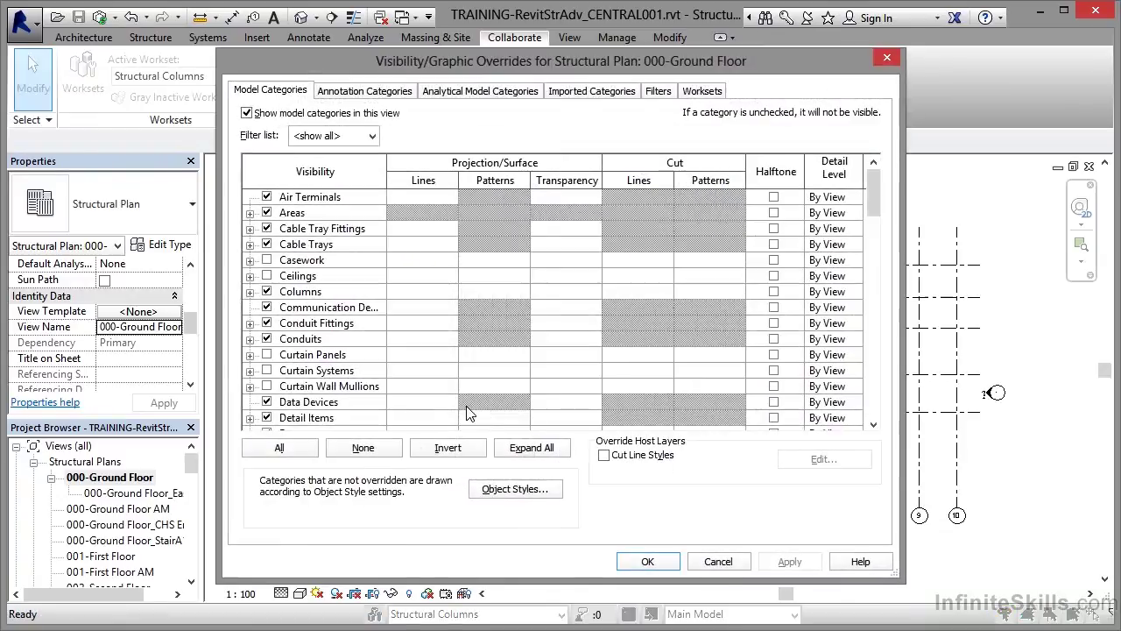
click(705, 93)
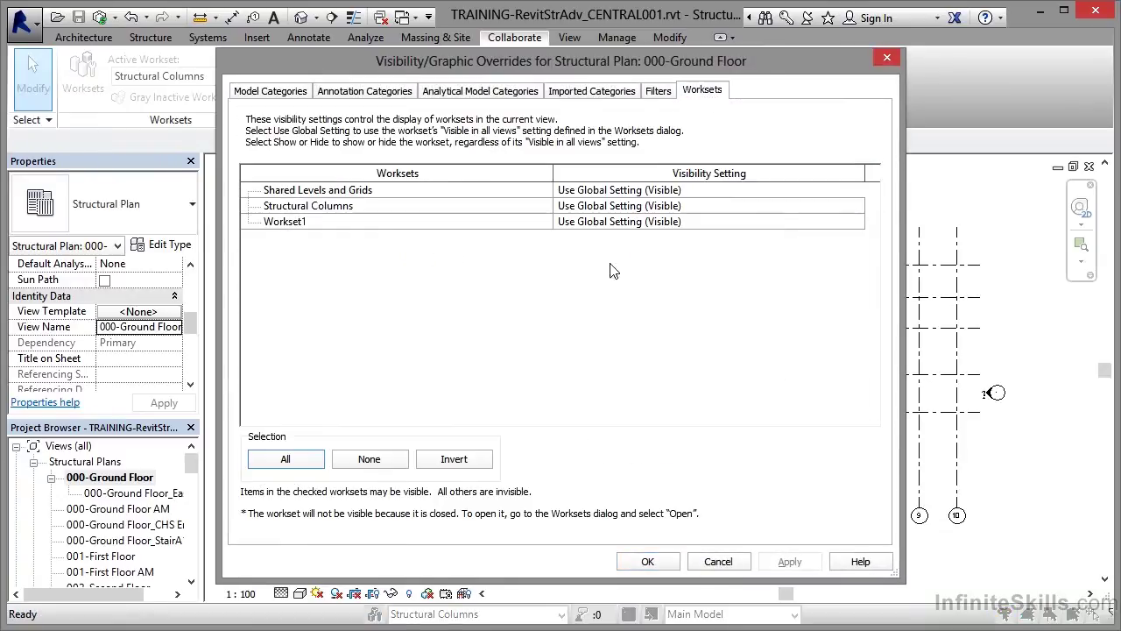
click(332, 207)
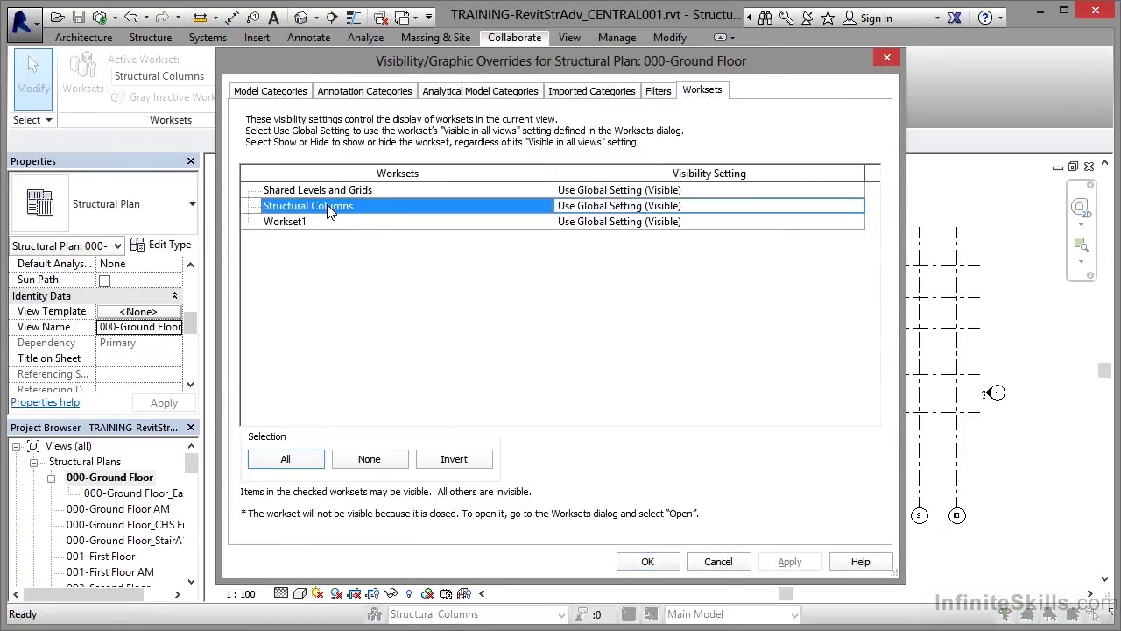
click(614, 210)
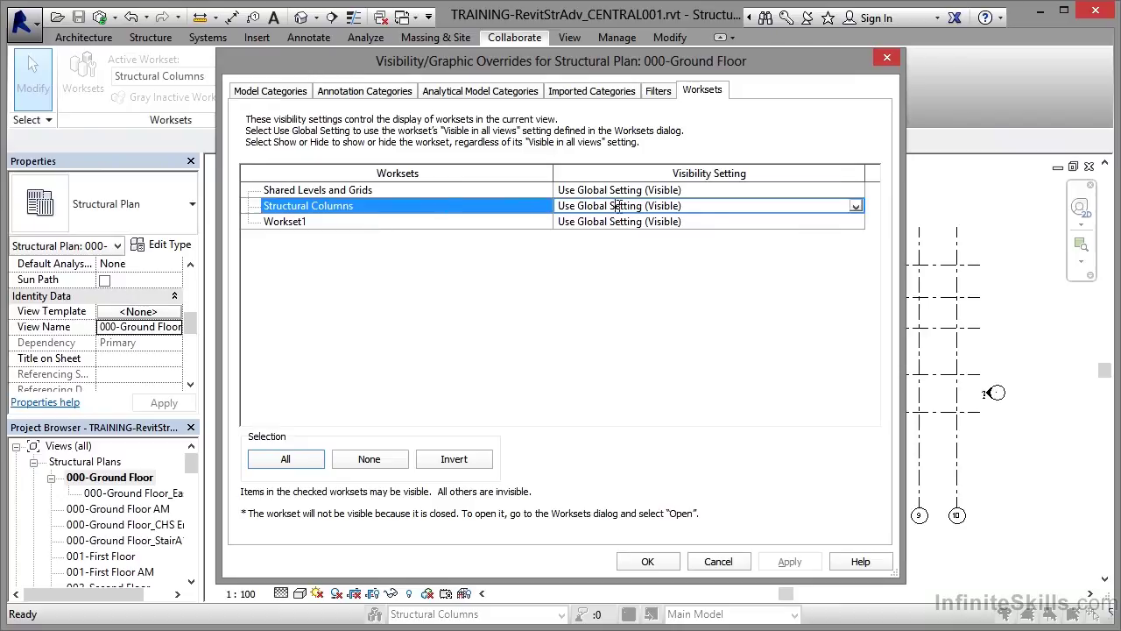
click(854, 208)
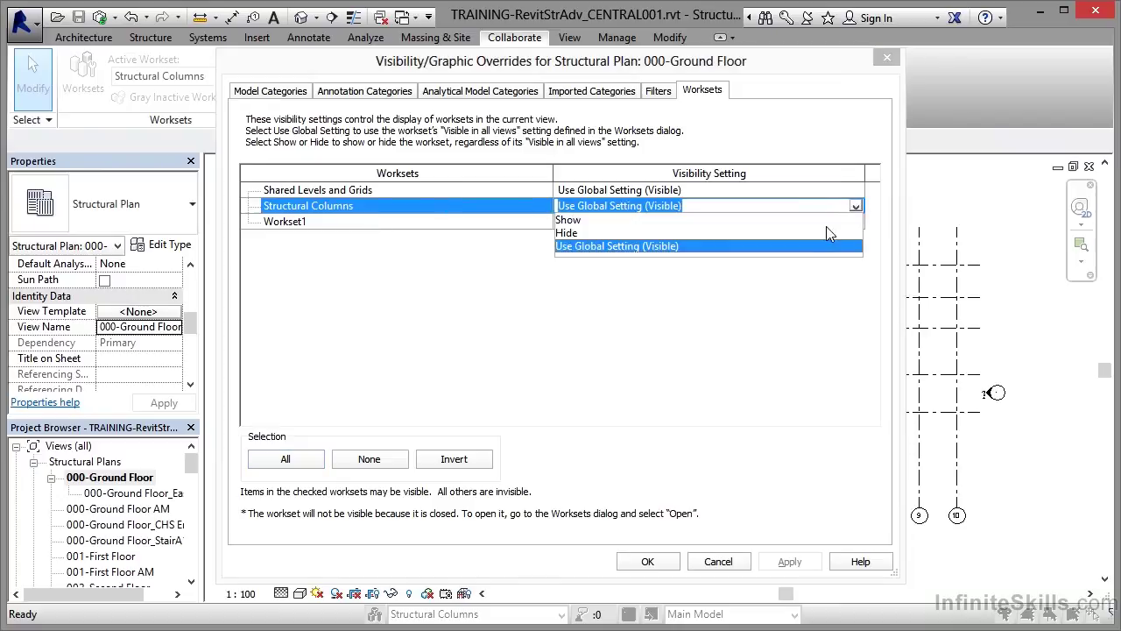
click(574, 221)
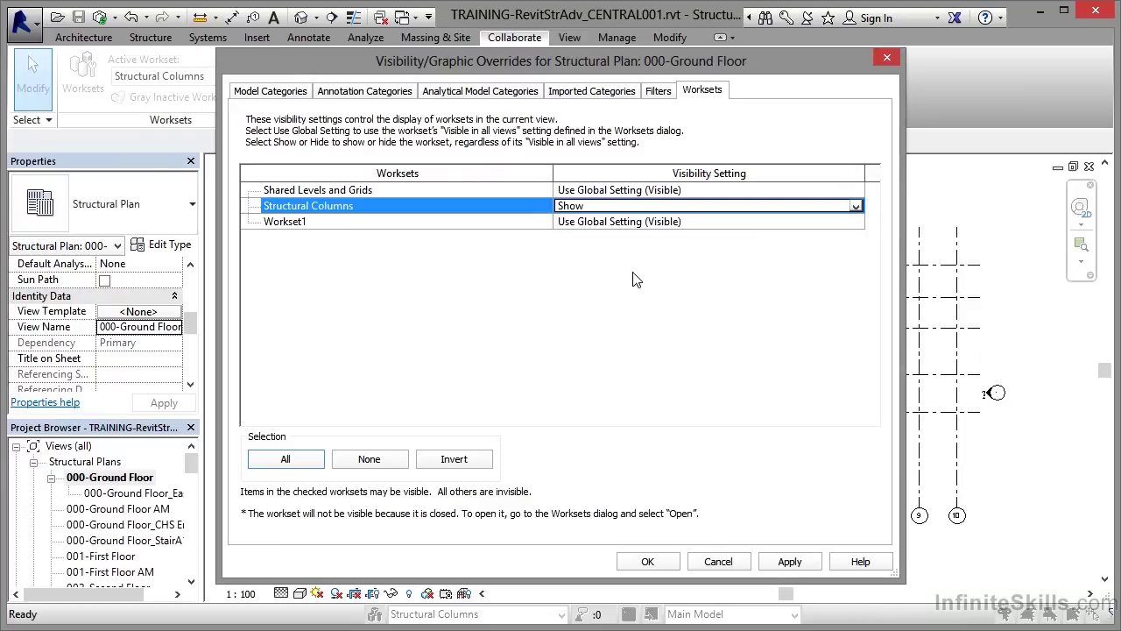
- Return the Structural Columns workset's visibility to Use Global Setting (Visible), apply it and close the overrides
click(855, 207)
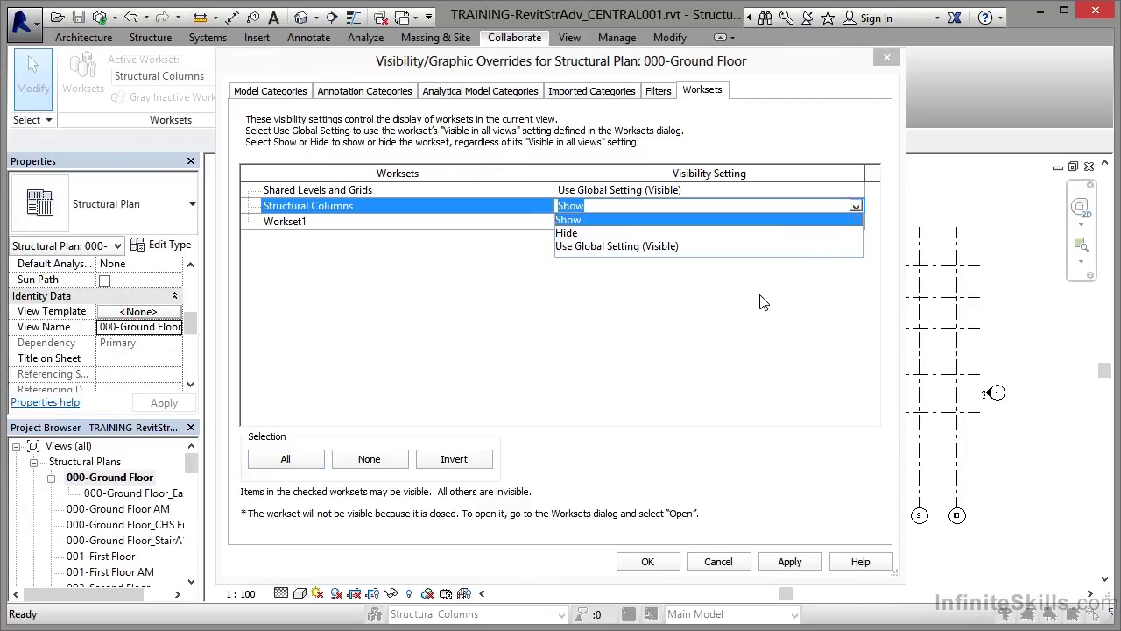
click(645, 247)
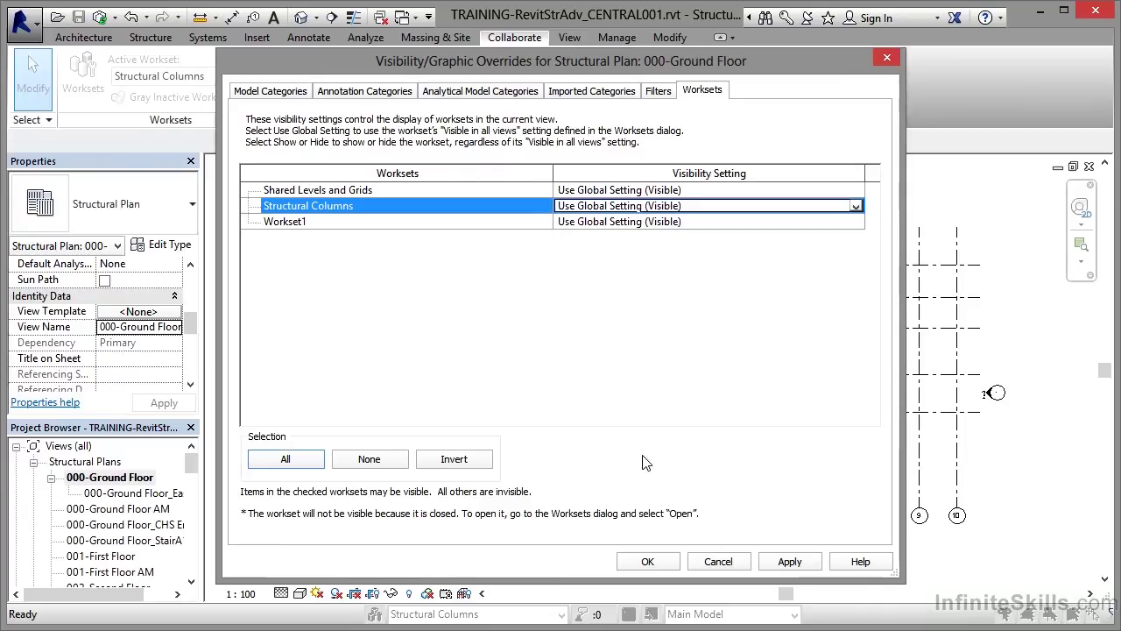
click(785, 562)
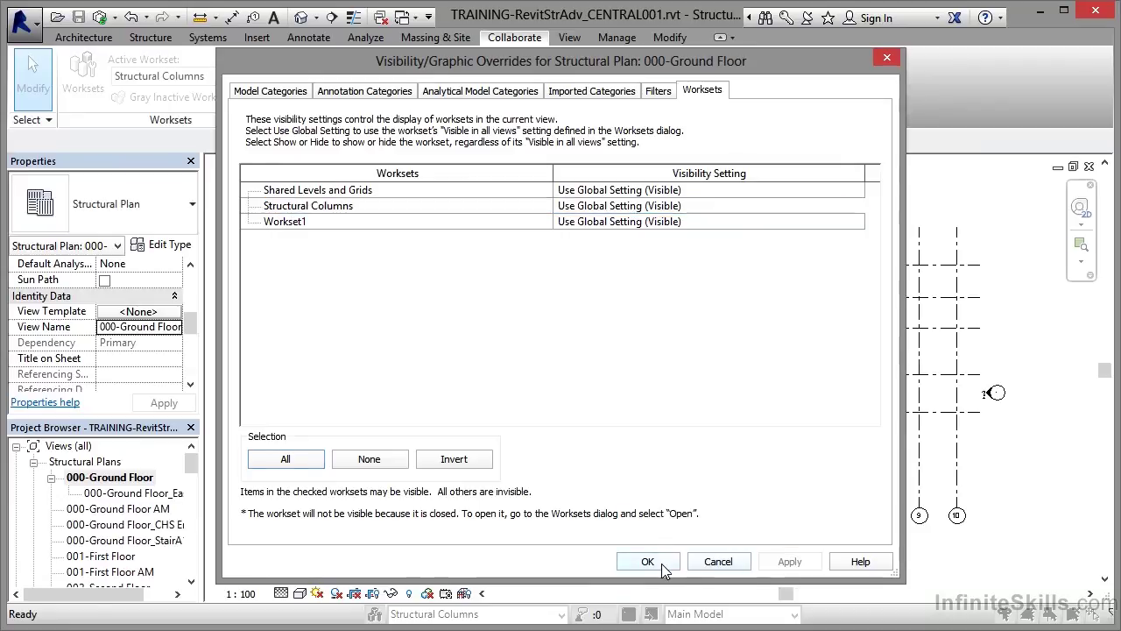
click(662, 563)
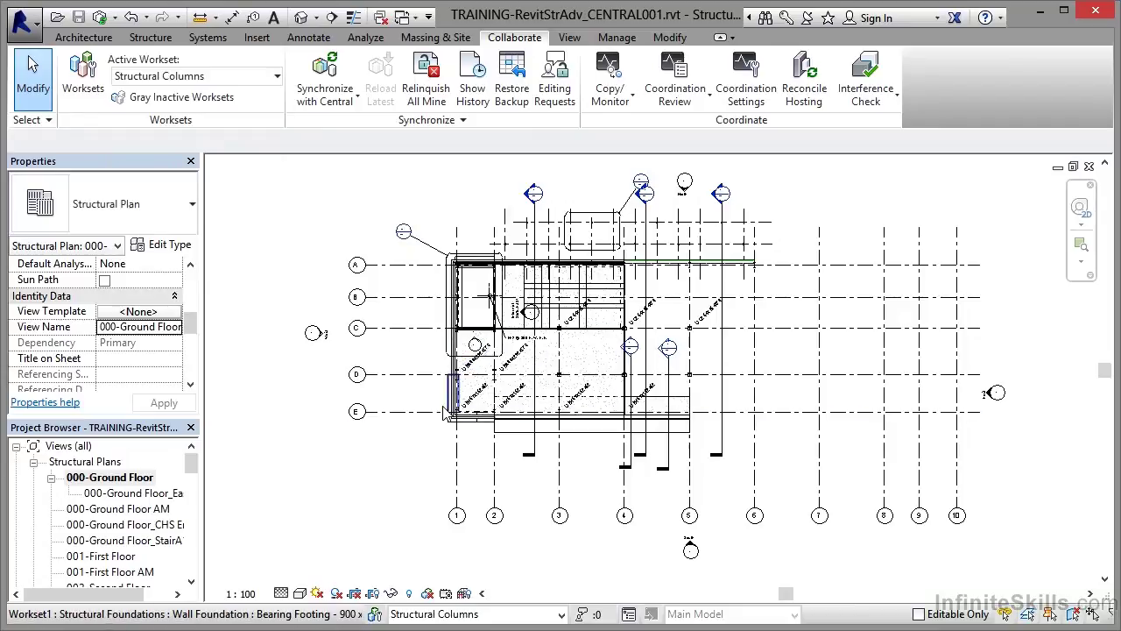
- Set the project's starting view to Structural Plan: 000-Ground Floor
click(617, 38)
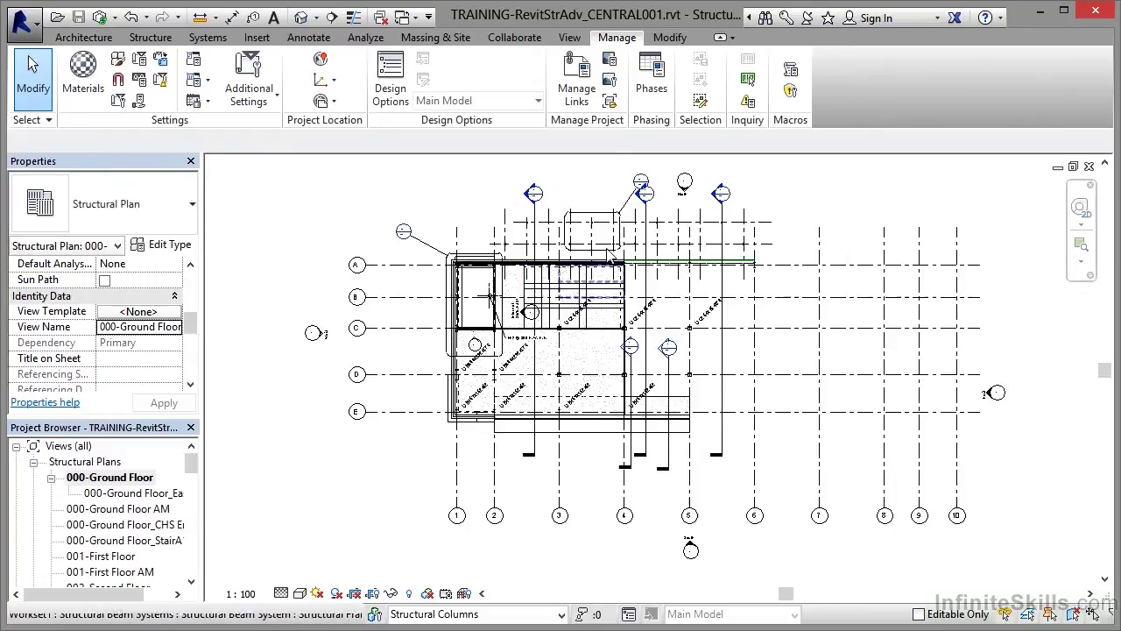
click(610, 102)
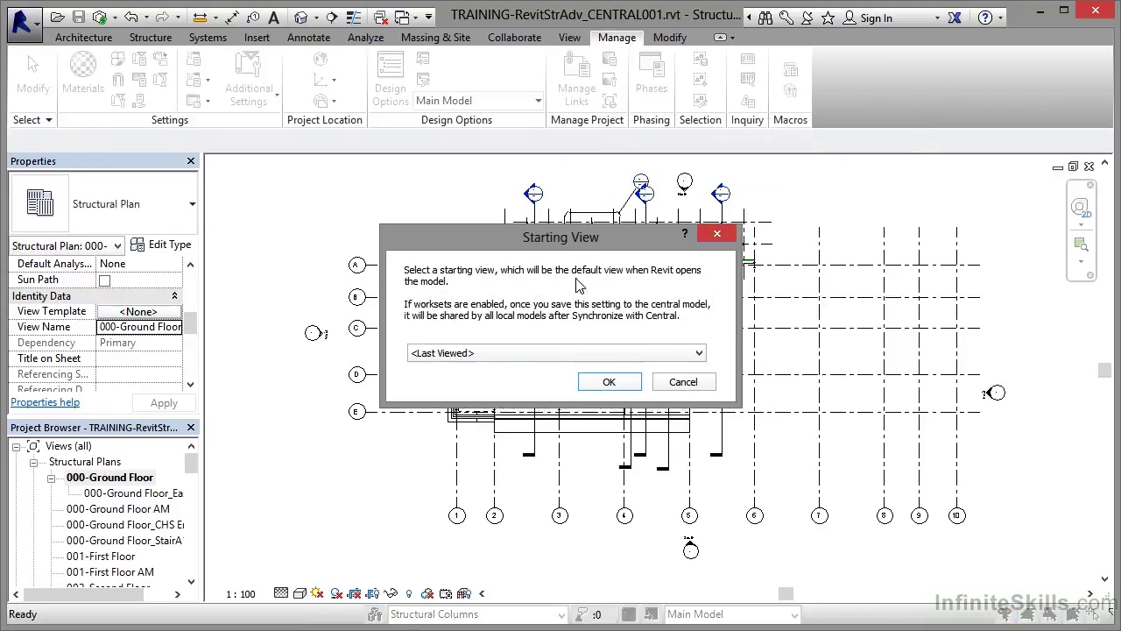
click(699, 353)
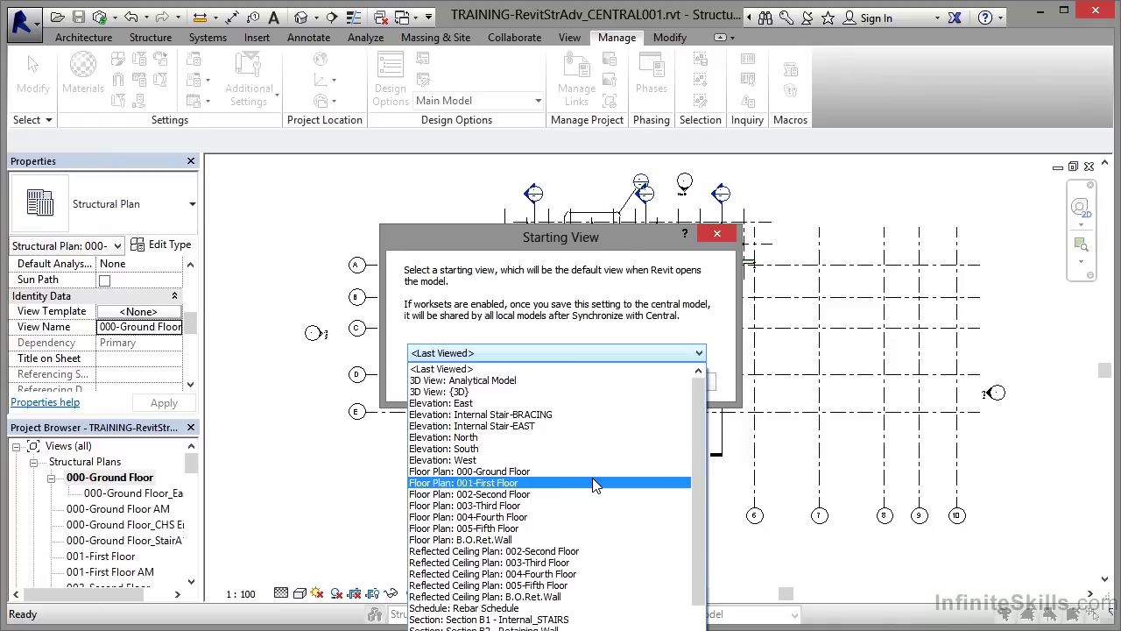
click(594, 369)
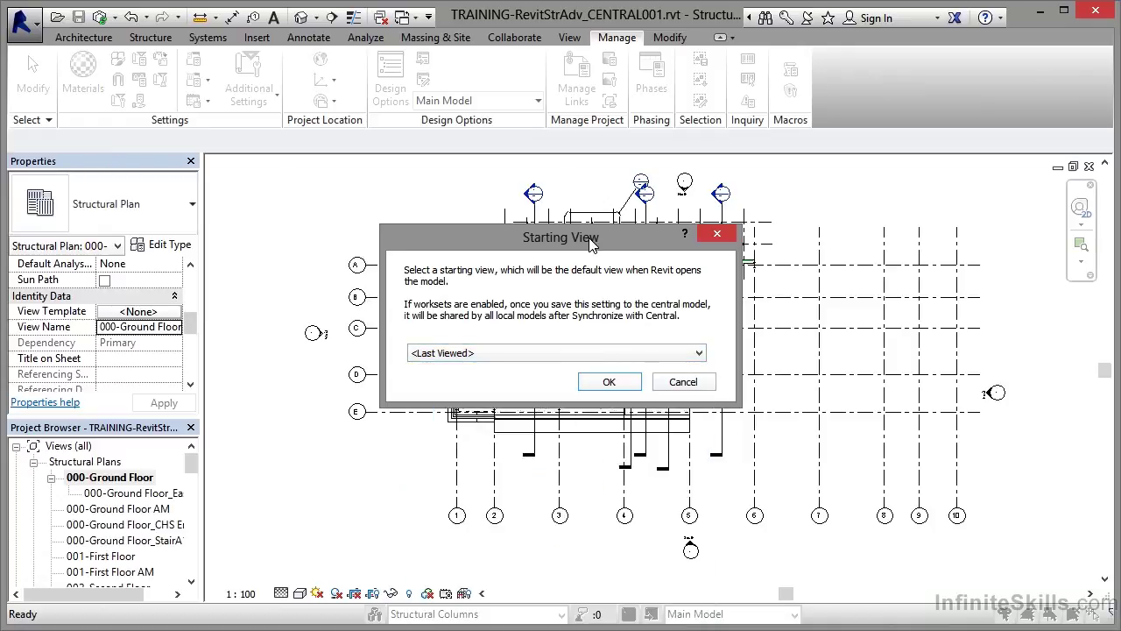
drag(593, 236, 593, 51)
click(696, 167)
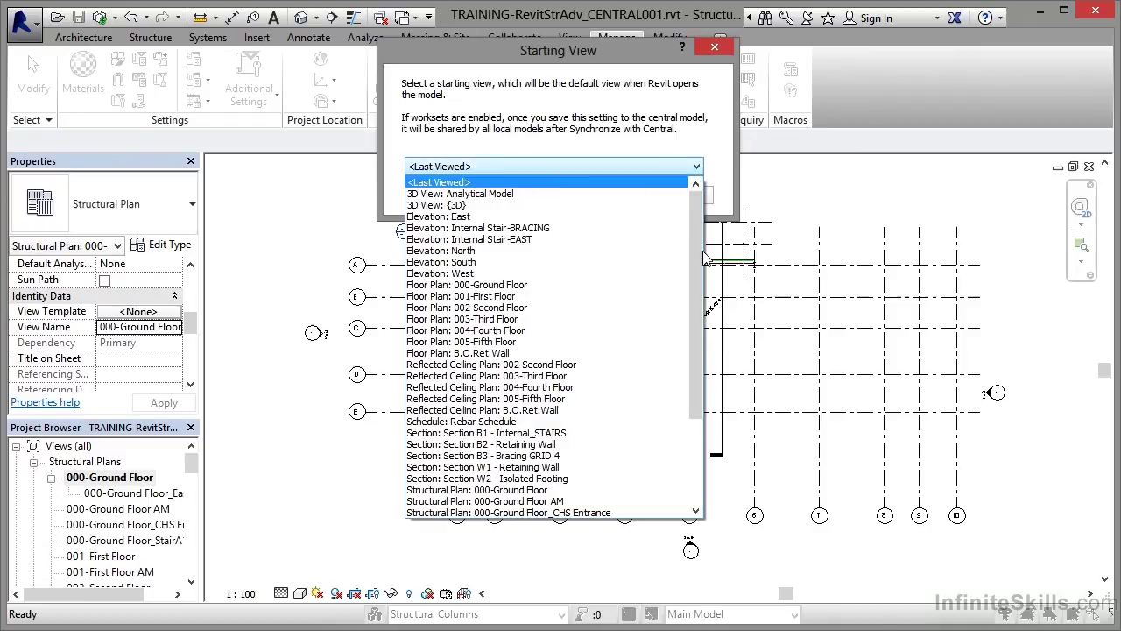
drag(697, 296, 706, 364)
click(517, 365)
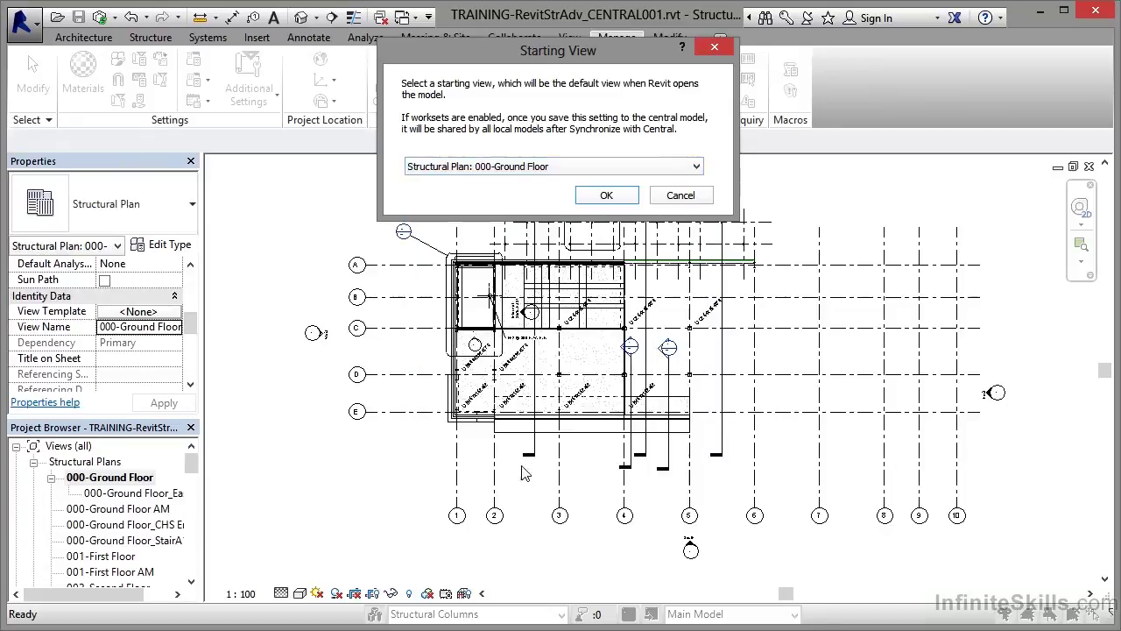
click(606, 195)
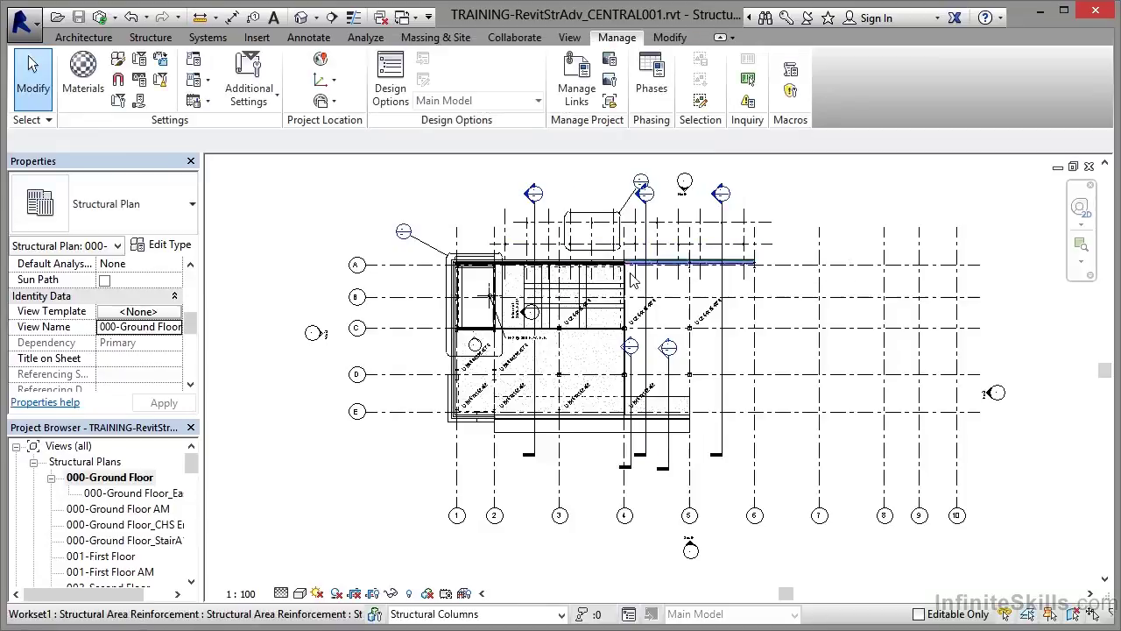